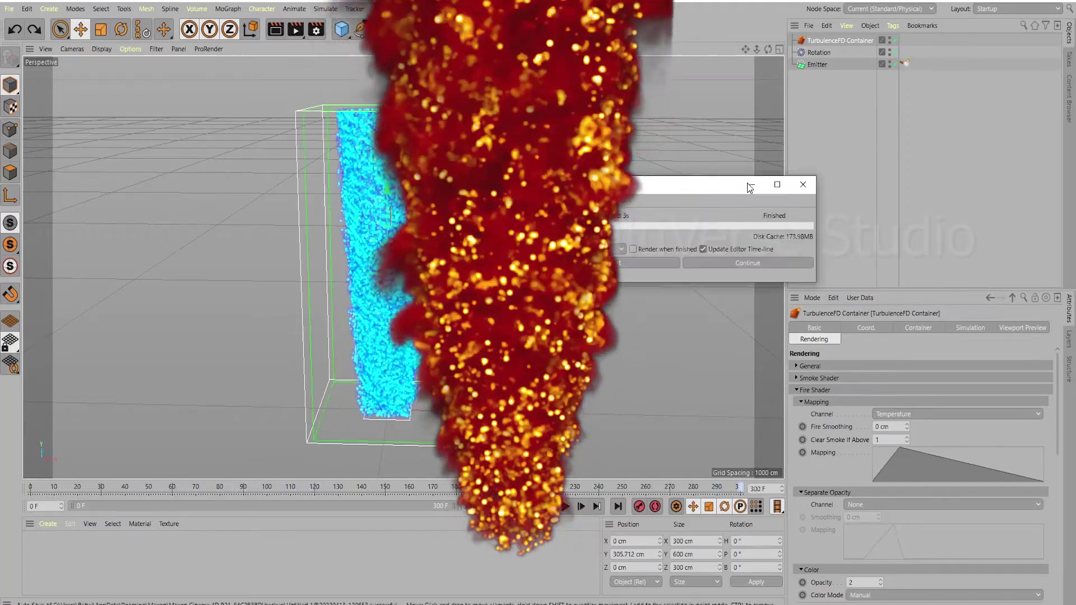
- Minimize the finished simulation's window and play back the scene's animation
left_click(749, 185)
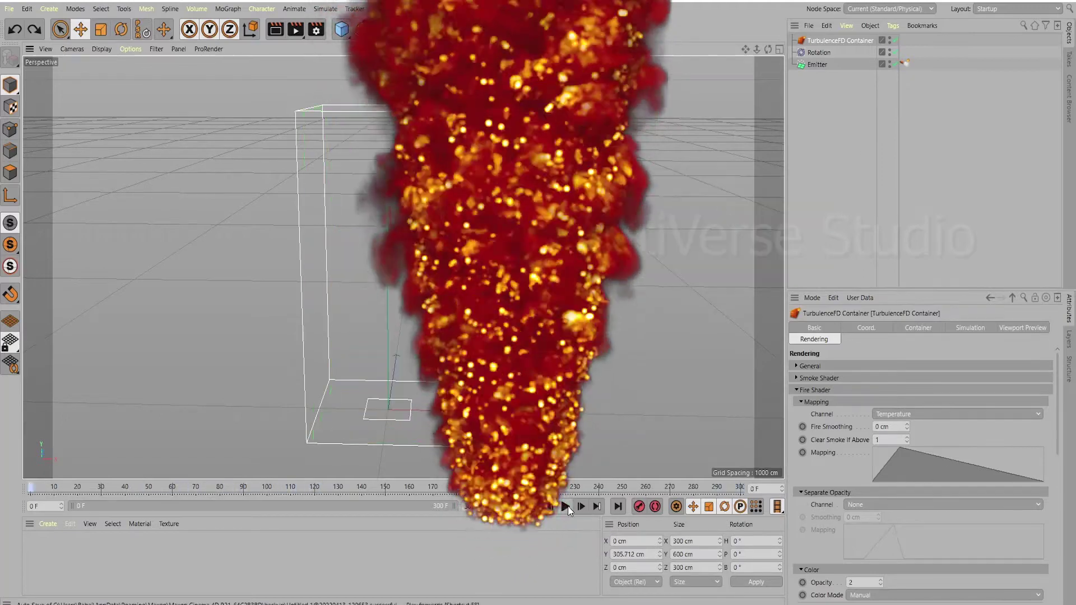
left_click(564, 506)
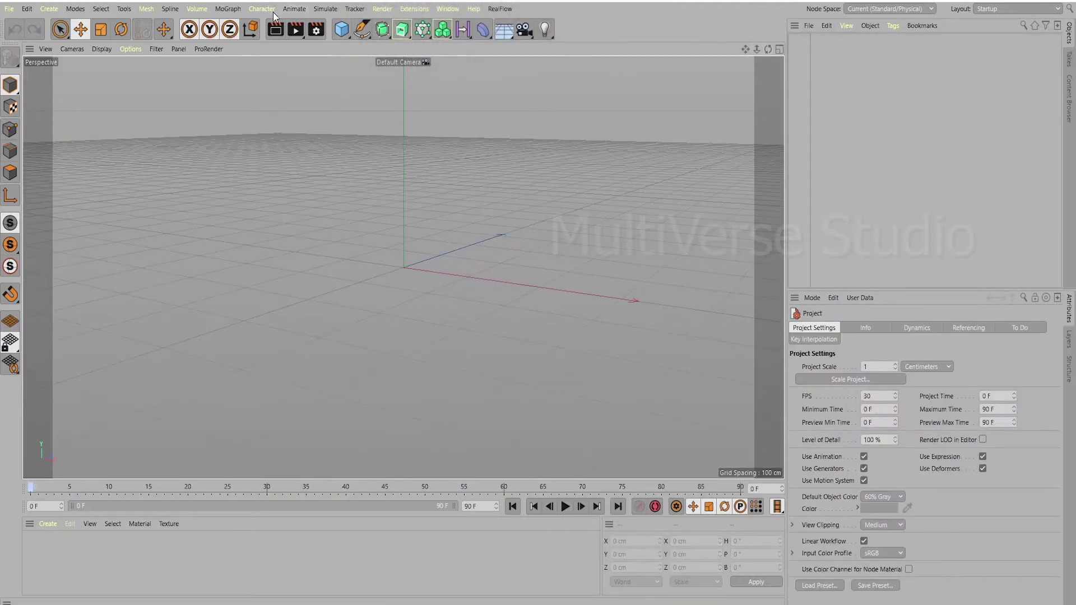
- Add a particle emitter to the scene and raise it to about 51 cm on the Y axis
left_click(333, 11)
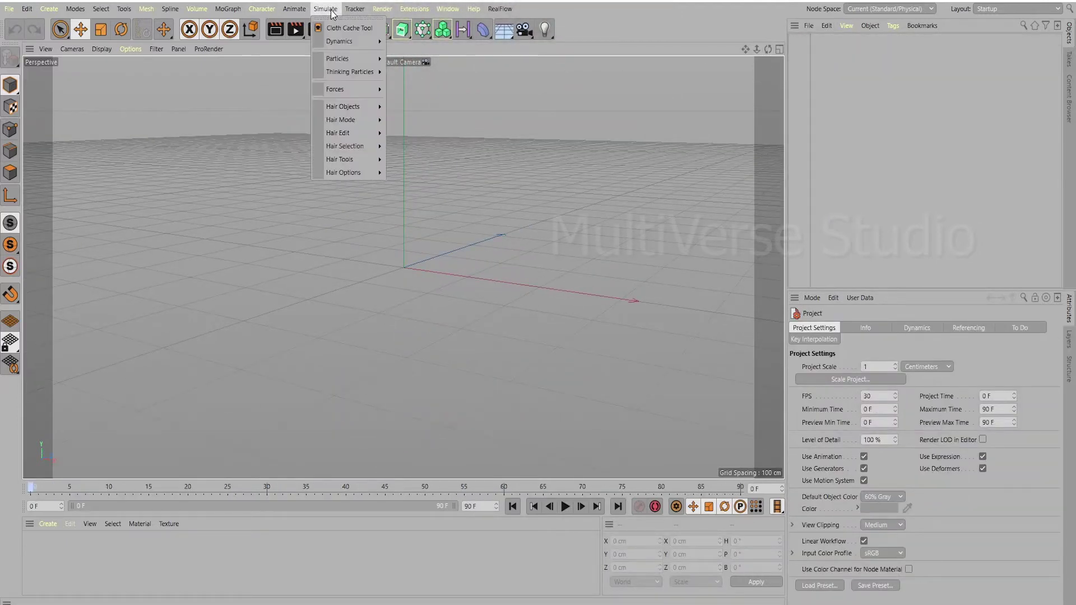
mouse_move(339, 61)
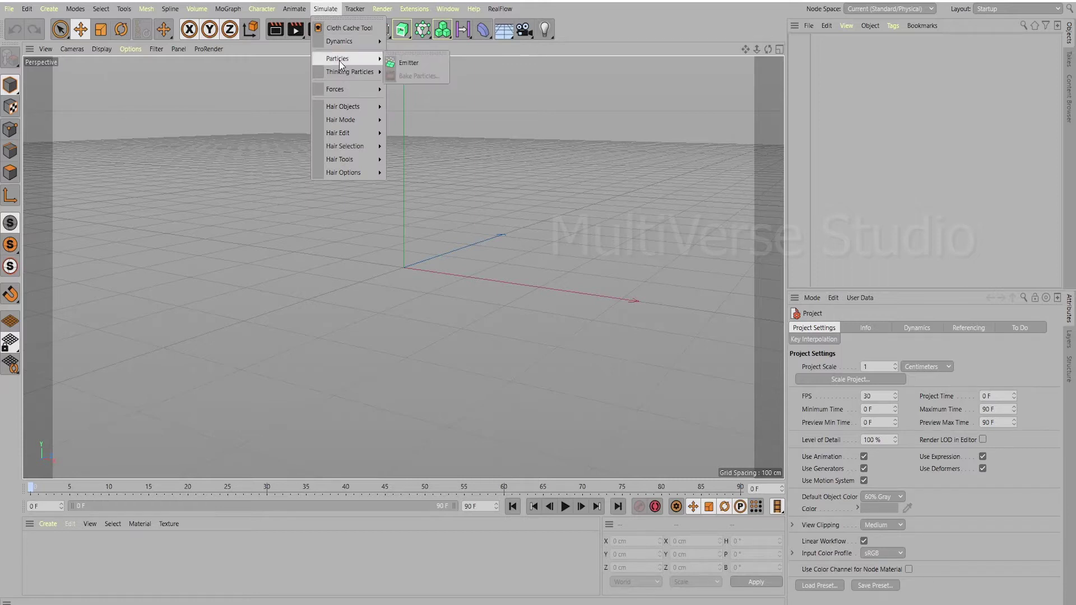
left_click(398, 68)
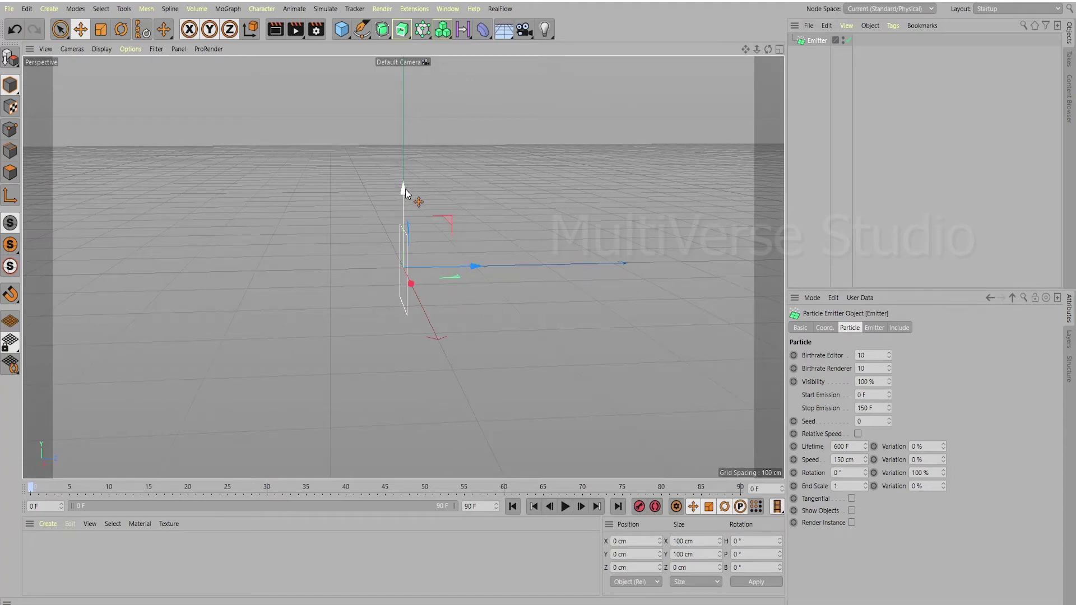
left_click_drag(405, 189, 405, 151)
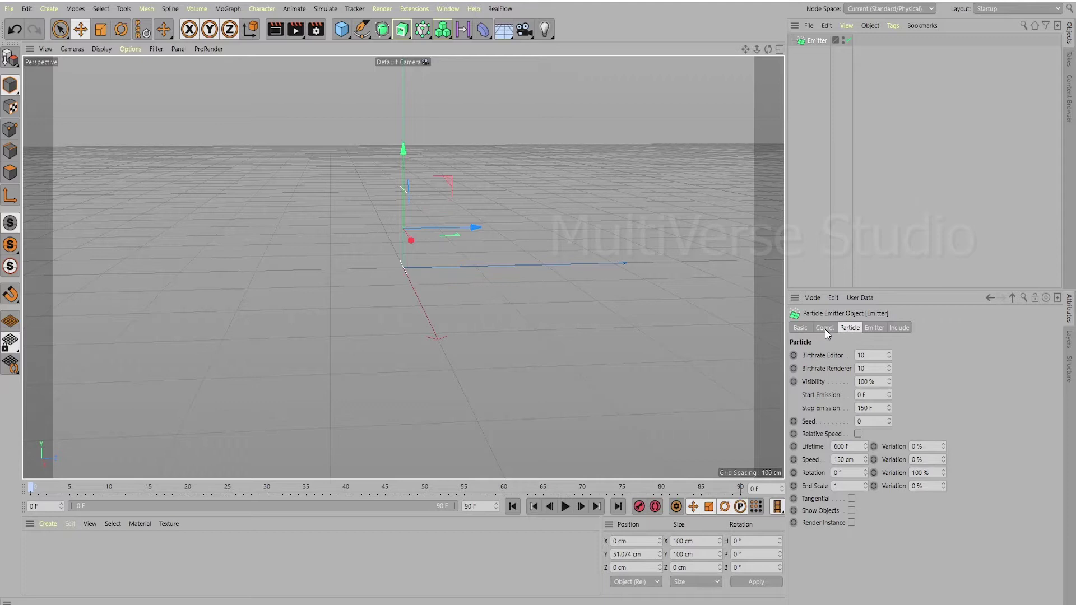
- Set the emitter's pitch rotation to 90° so it emits upward
left_click(825, 328)
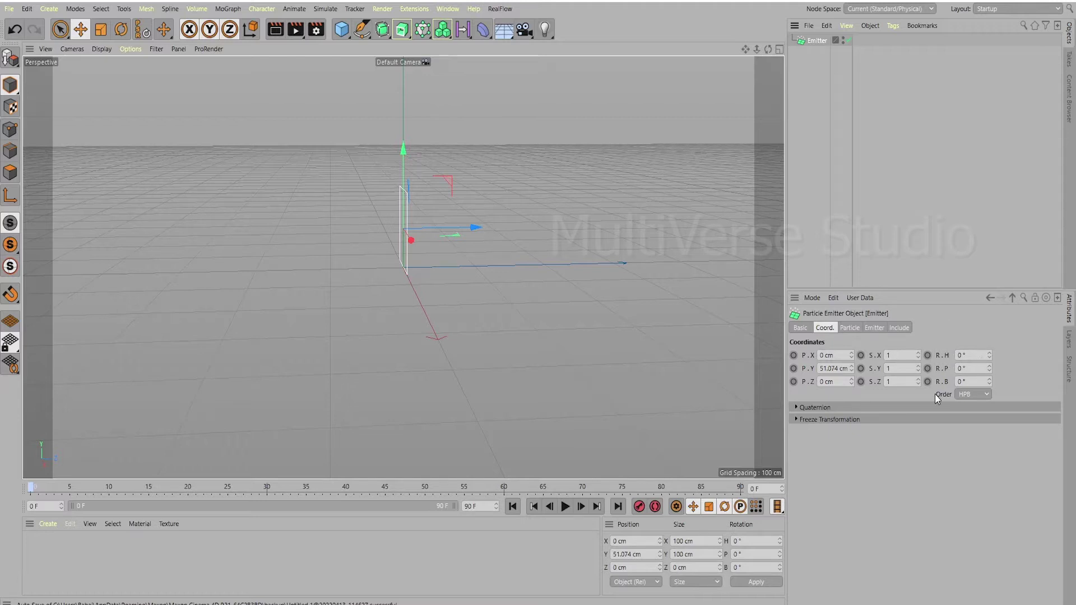
double_click(961, 368)
type("90")
key("Return")
left_click_drag(768, 50, 908, 55)
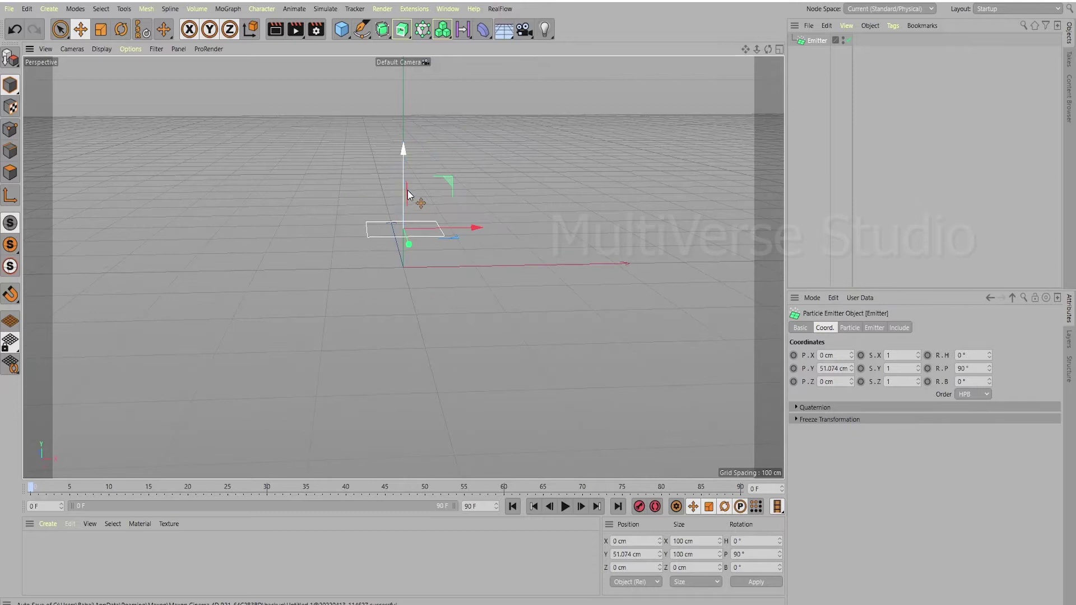
- Preview the particle emission, rewind, and lower the emitter to about 1.2 cm on the Y axis
left_click(565, 507)
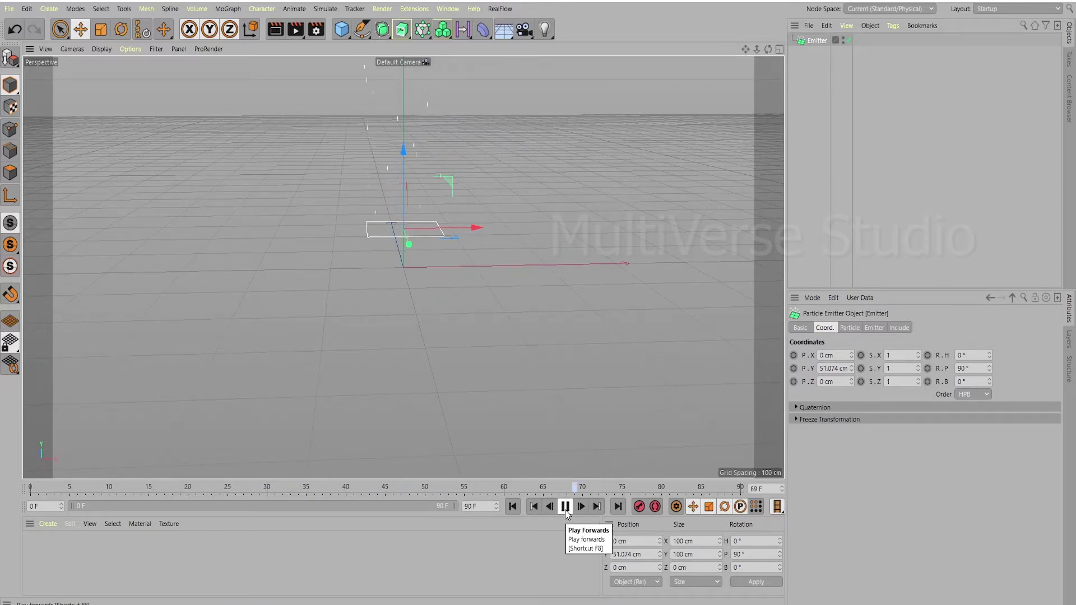
left_click(565, 507)
left_click(512, 506)
left_click_drag(404, 157, 416, 197)
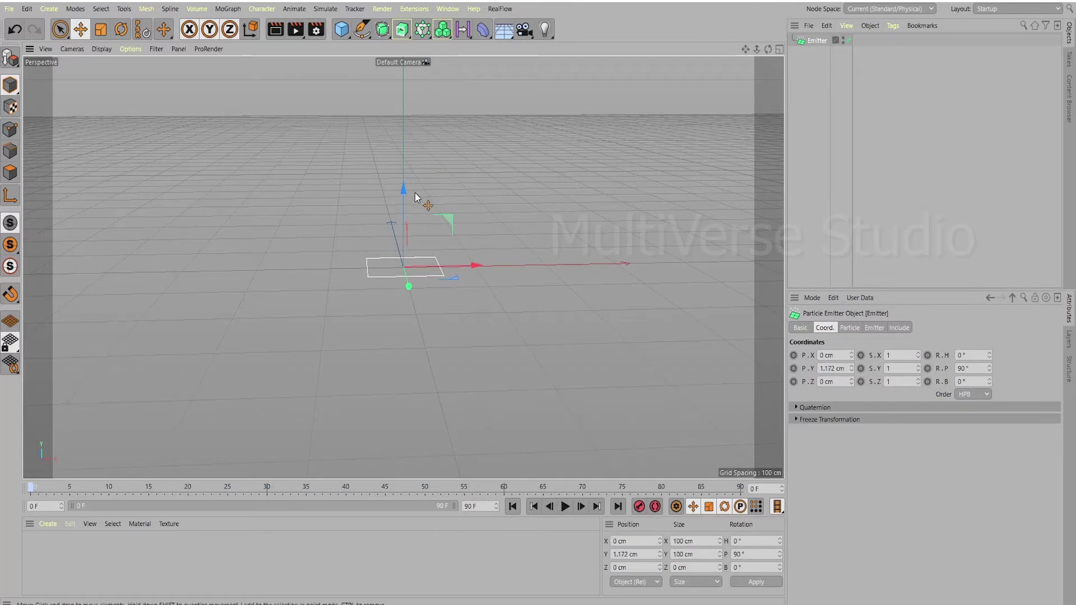
left_click_drag(767, 50, 763, 59)
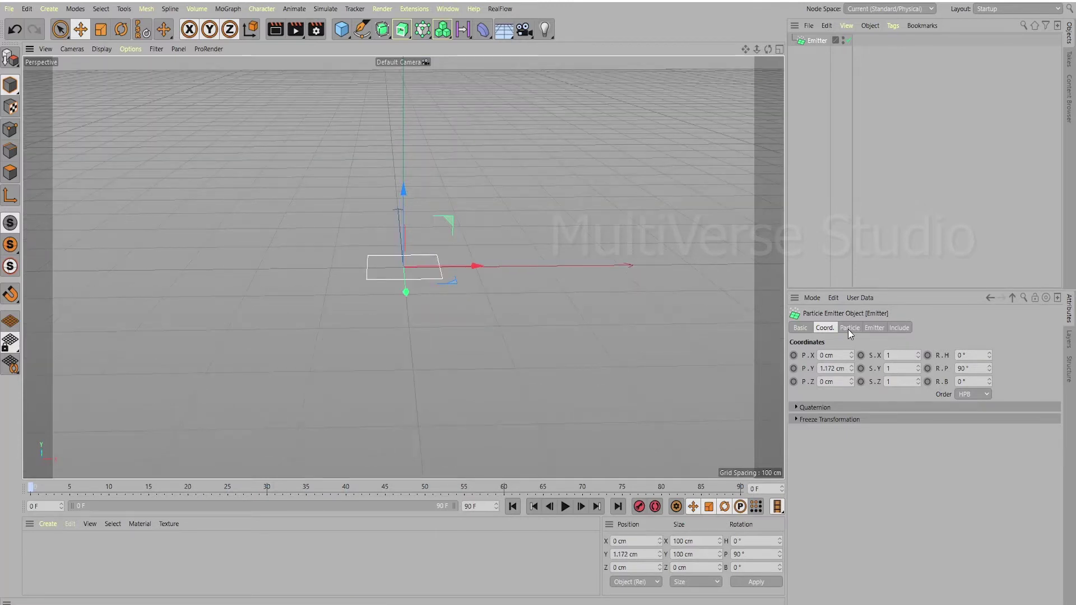
- Set the emitter's editor birthrate to 280 and play back the particles
left_click(848, 328)
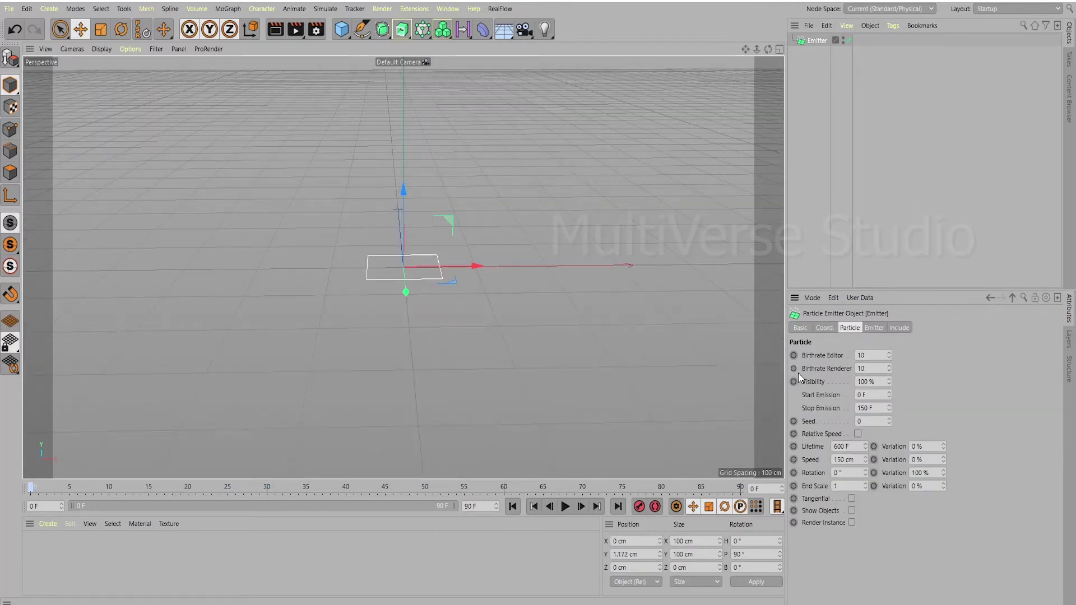
left_click_drag(868, 357, 835, 359)
type("280")
key("Return")
key("F8")
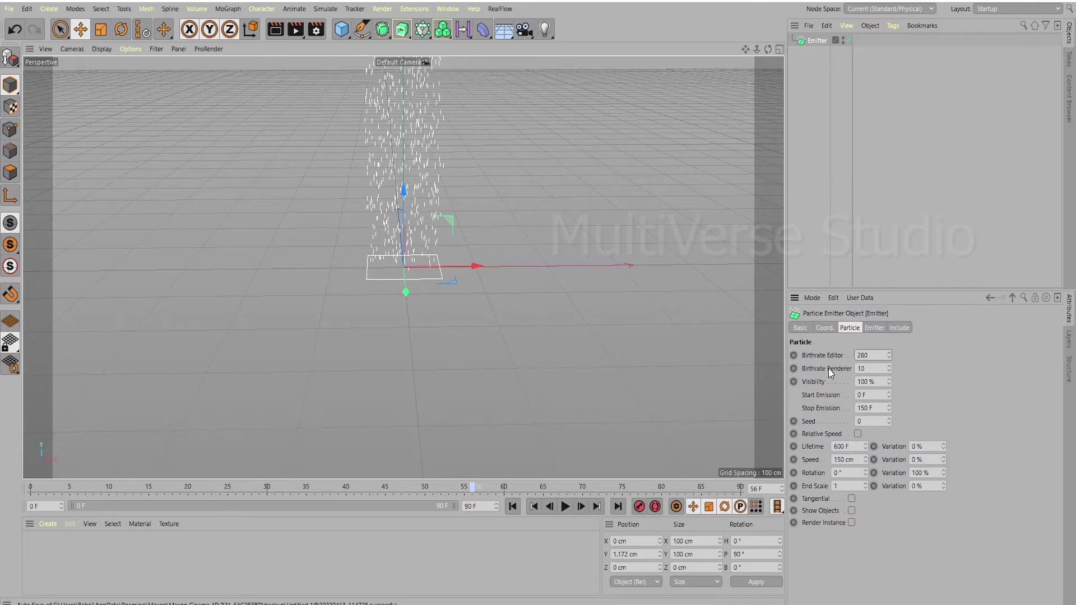
- Extend the project length and the timeline preview range to 300 frames
mouse_move(768, 49)
left_mouse_down()
mouse_move(763, 13)
mouse_move(710, 188)
mouse_move(726, 195)
mouse_move(779, 65)
left_mouse_up()
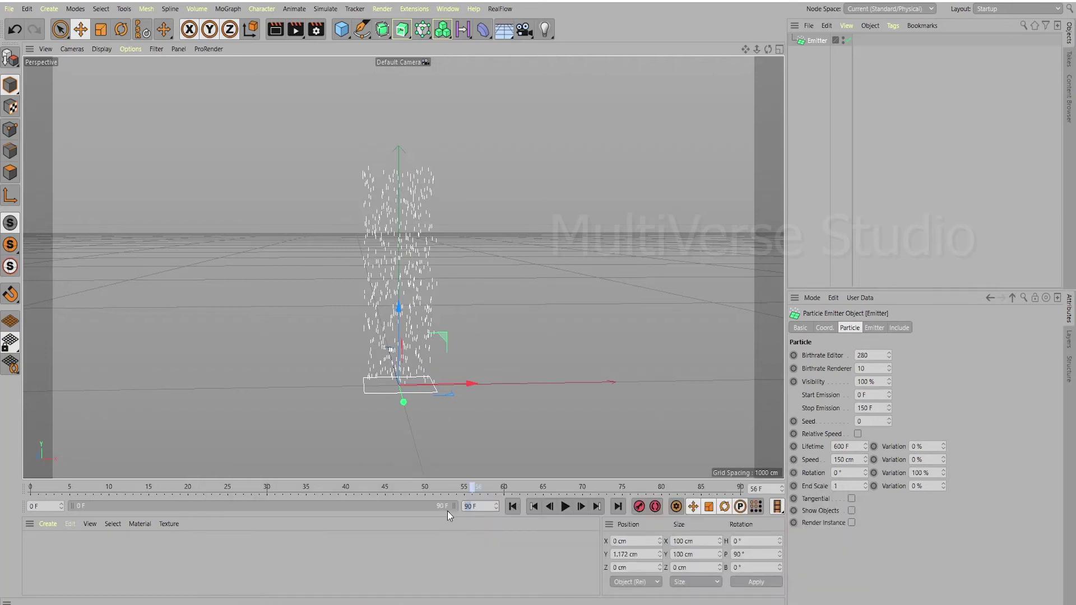
type("00")
key("Return")
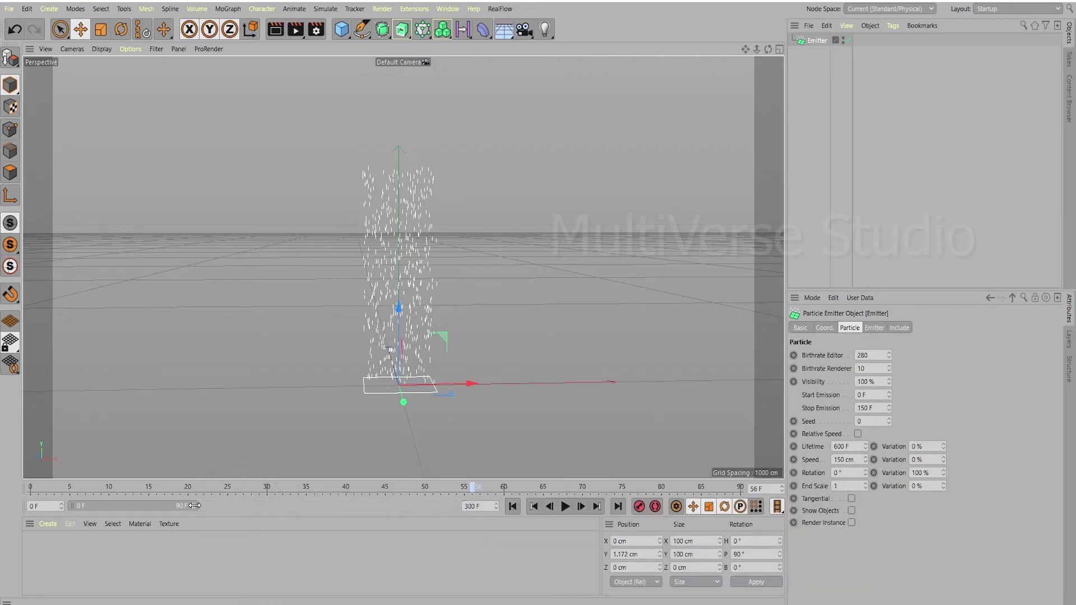
left_click_drag(194, 505, 454, 506)
- Play back the particle emission over the extended timeline and replay it from frame 0
key("F8")
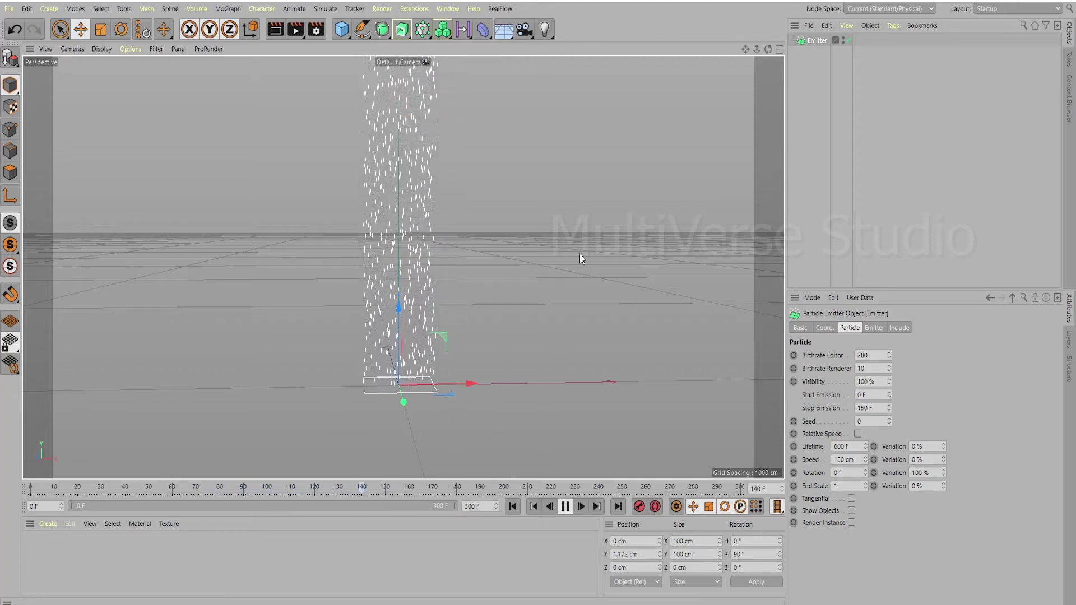
left_click(565, 506)
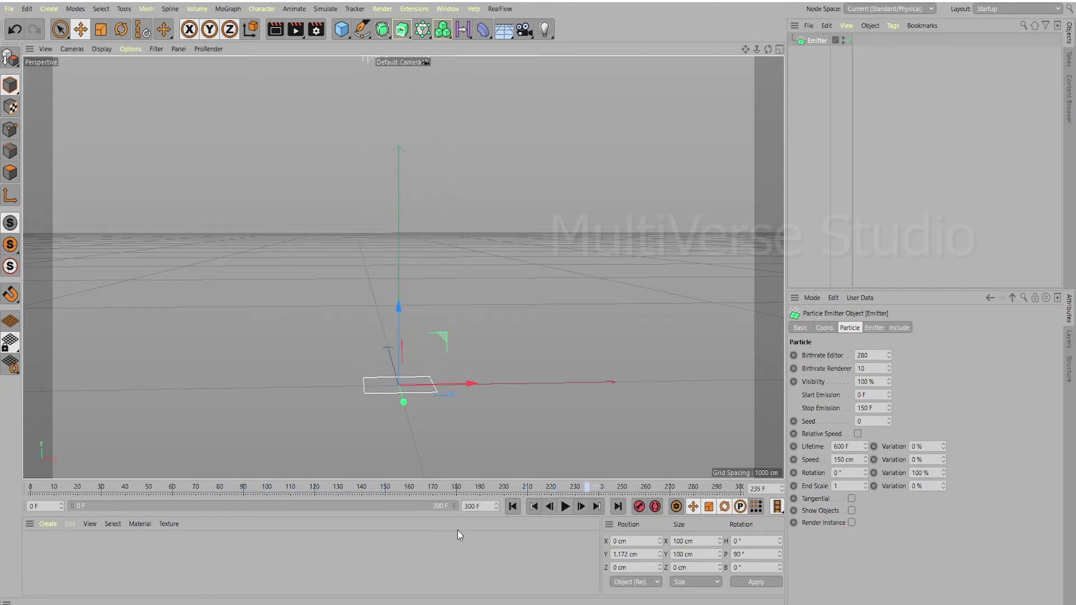
key("ctrl+d")
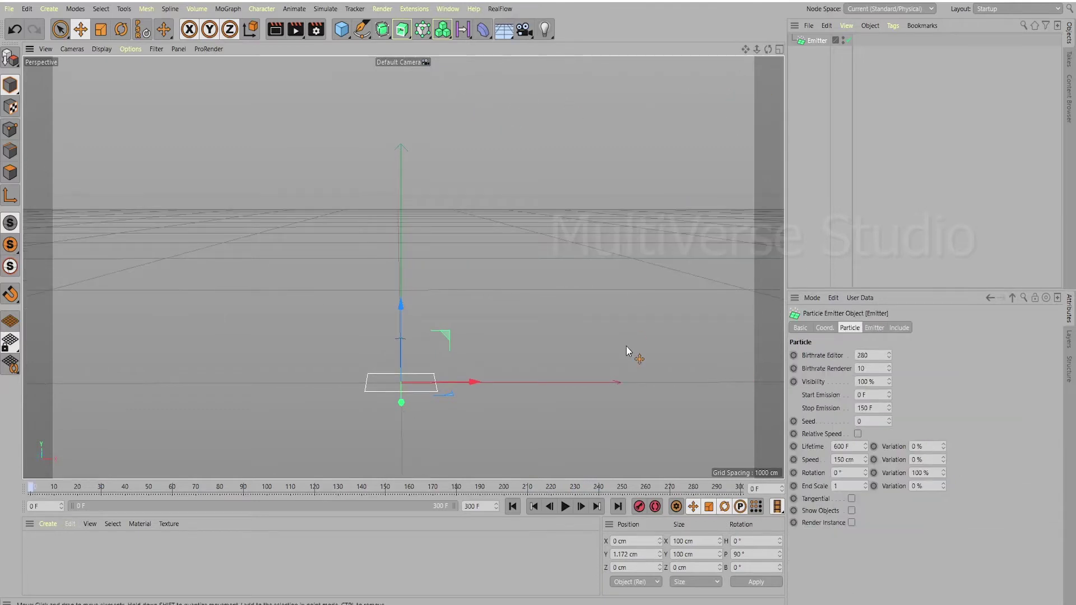
left_click(565, 507)
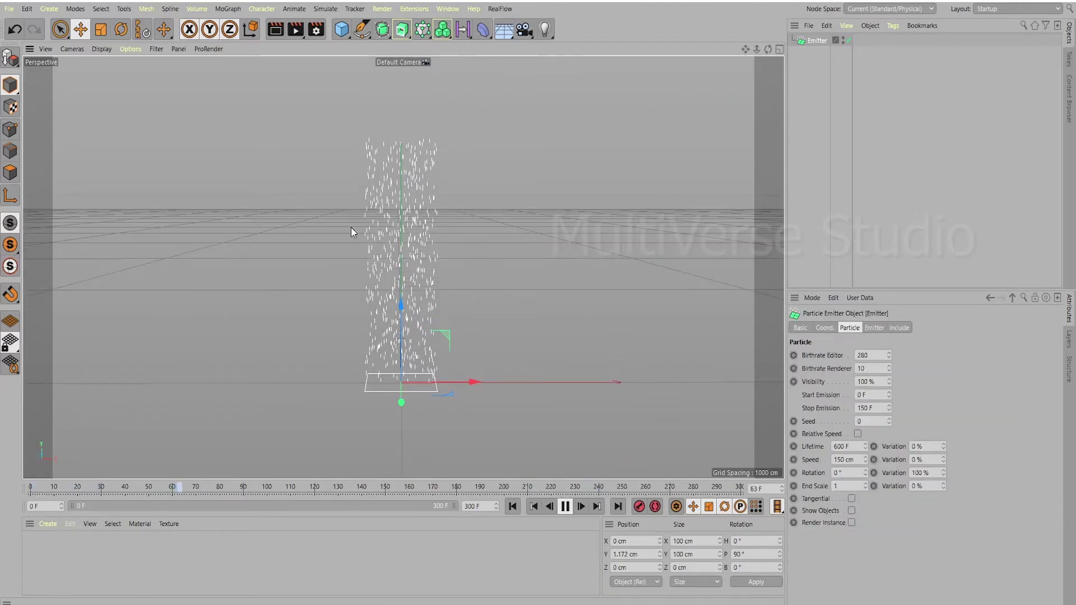
left_click(565, 506)
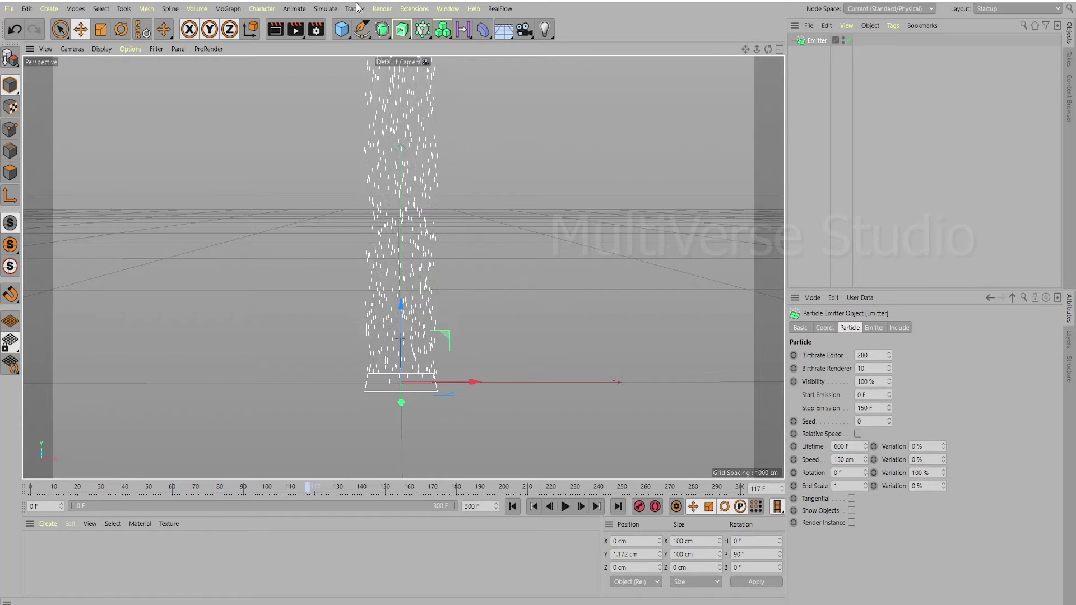
- Add a Rotation force to the scene for the particles
left_click(324, 10)
mouse_move(339, 93)
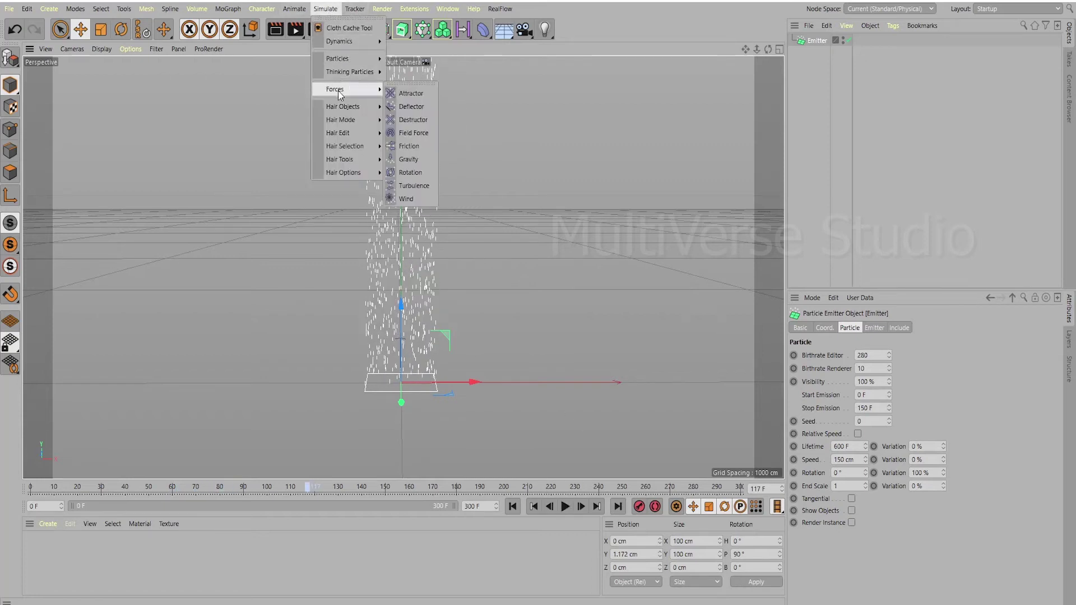
left_click(410, 172)
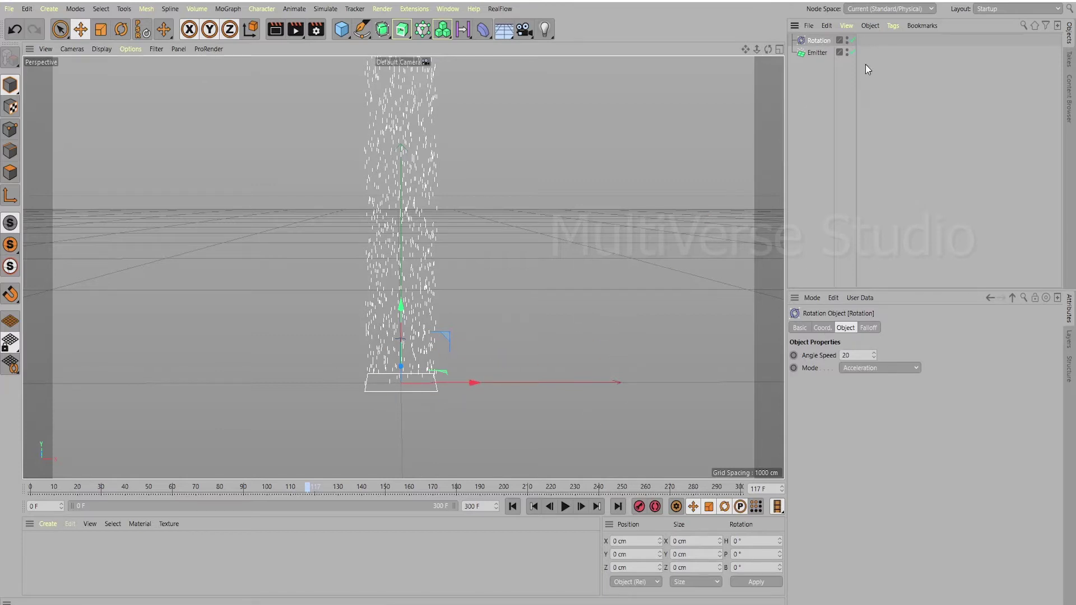
- Set the Rotation force's pitch to 90° and preview the swirling particles
left_click(822, 327)
left_click(974, 368)
type("90")
key("Return")
key("F8")
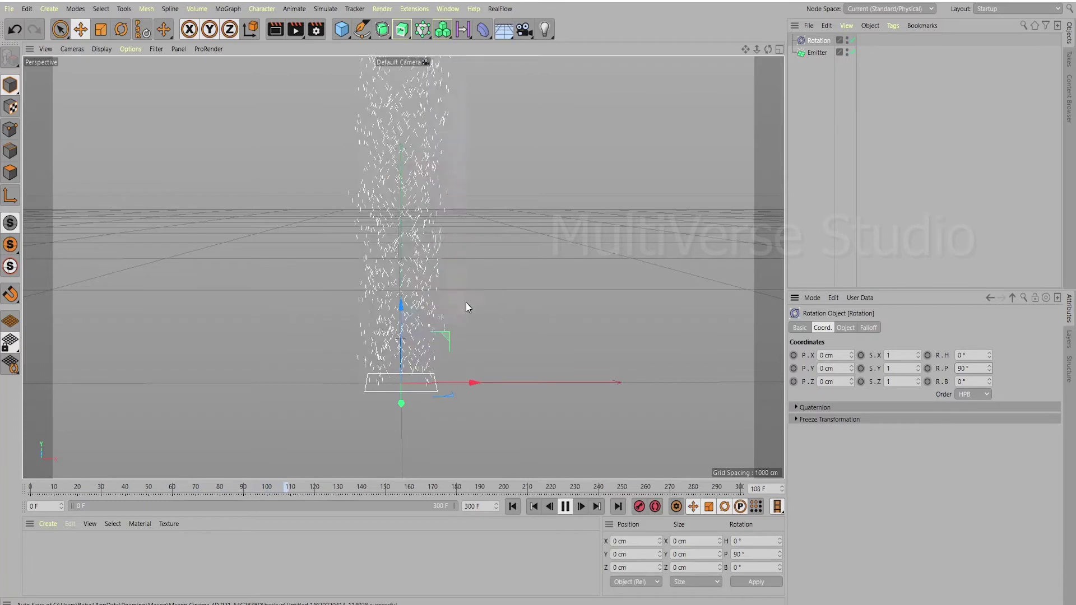
key("F8")
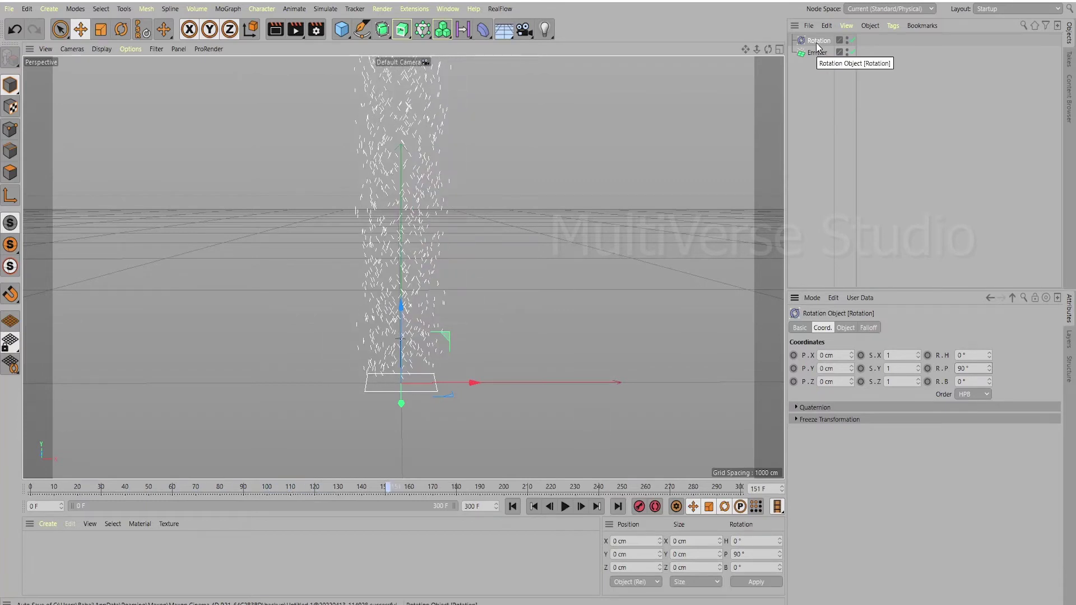
- Set the Rotation force's angle speed to 45 and its mode to Aerodynamics Wind
left_click(846, 328)
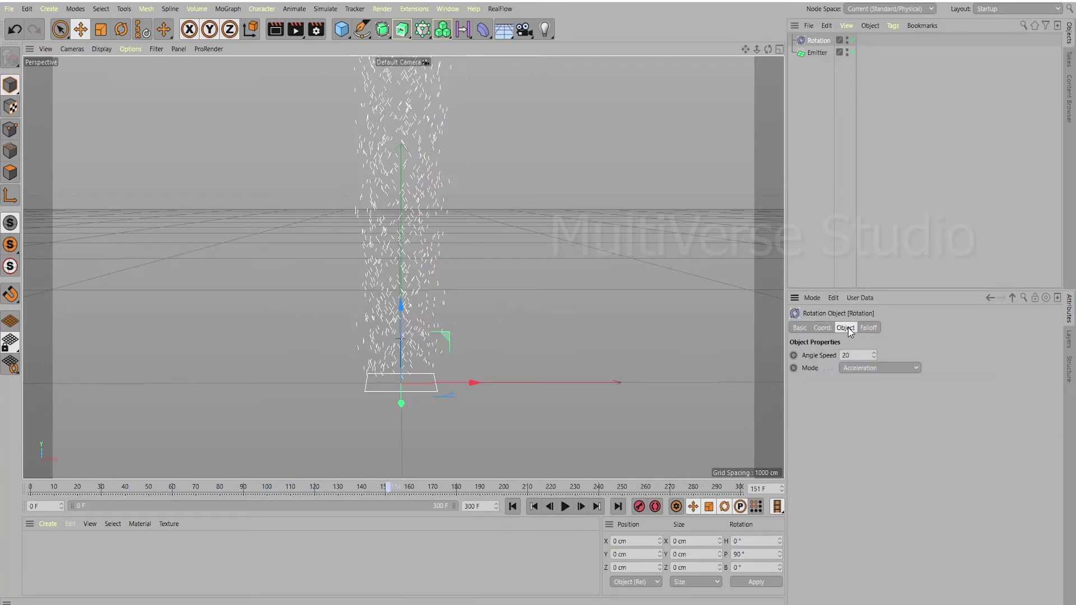
double_click(849, 357)
type("45")
left_click(875, 368)
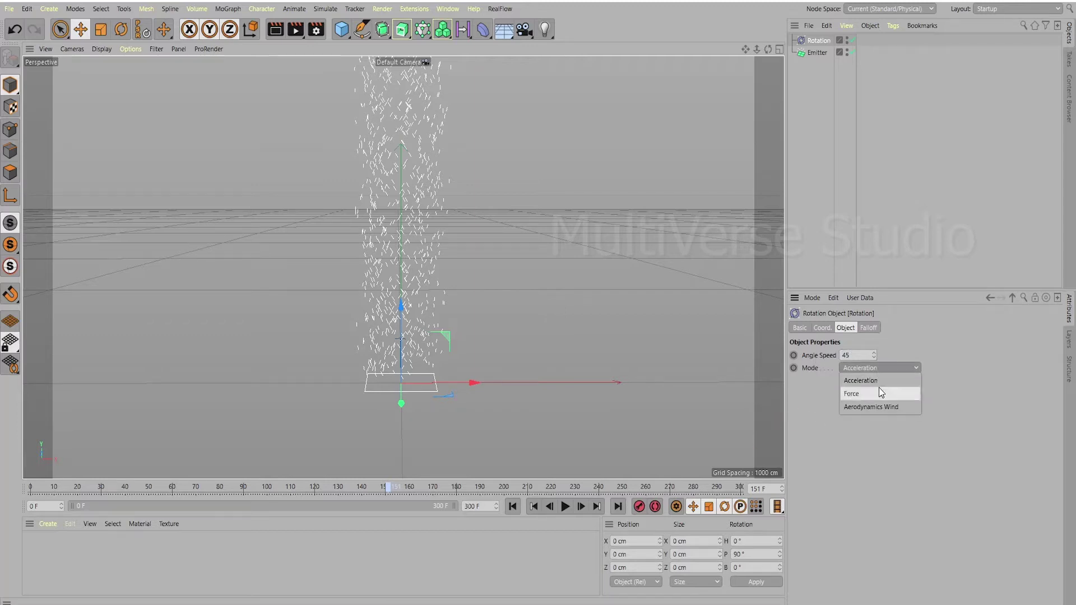
left_click(857, 408)
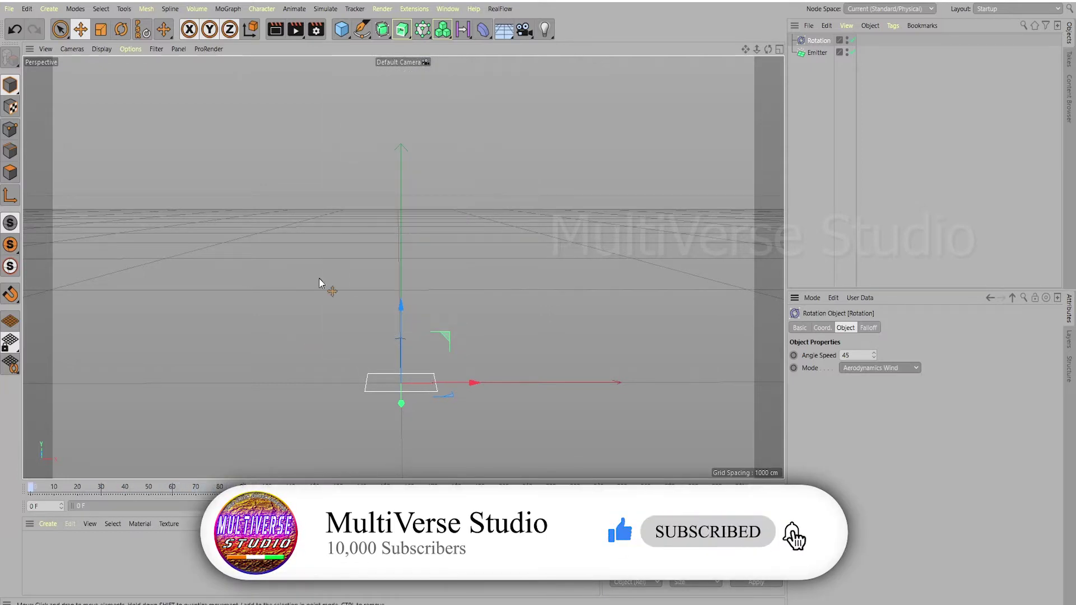
- Add a TurbulenceFD Emitter tag to the particle emitter
right_click(814, 54)
mouse_move(857, 222)
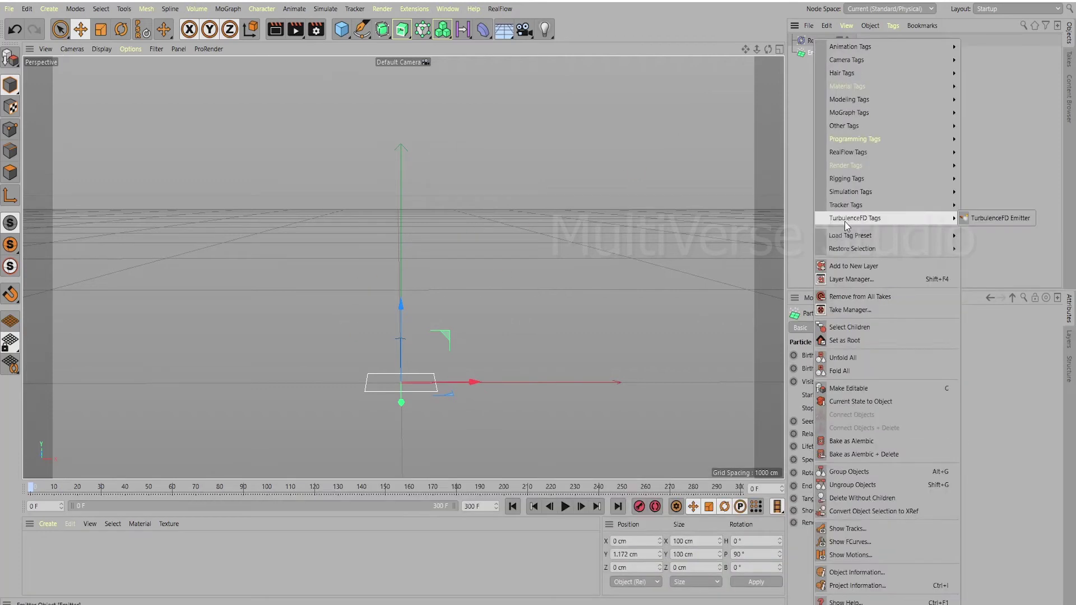
left_click(984, 220)
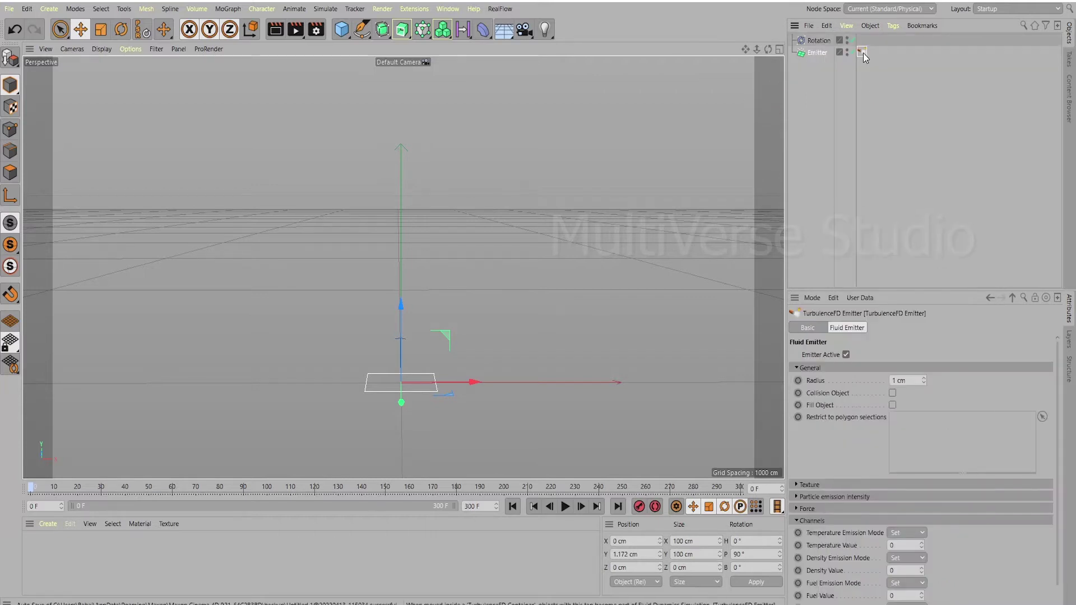
- Set the TurbulenceFD Emitter tag's temperature value to 6 and density value to 9
scroll(891, 470, "down", 1)
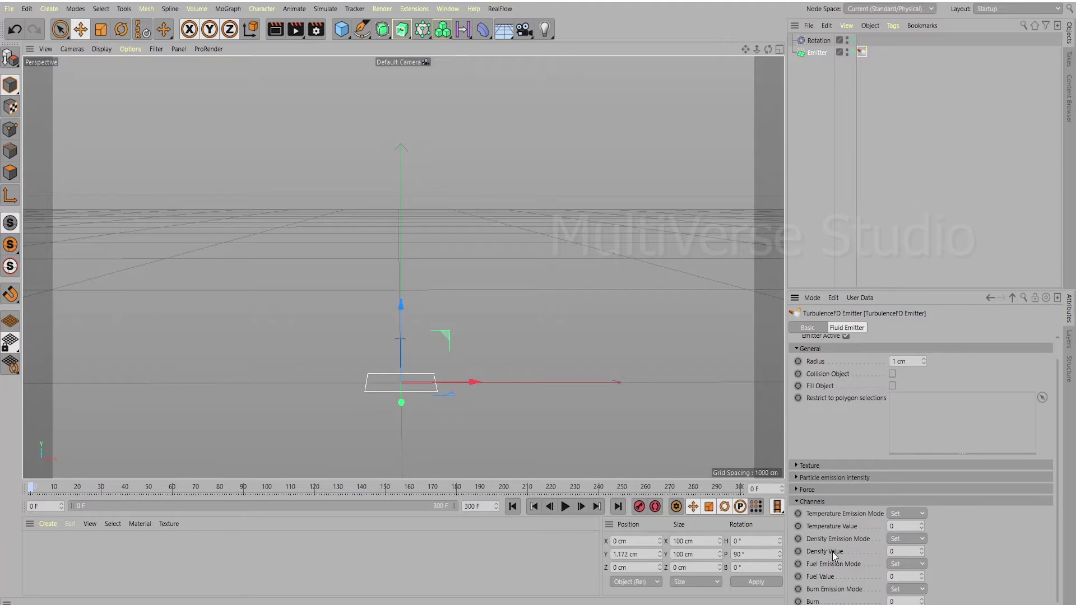
left_click(890, 526)
type("6")
key("Tab")
type("5")
- Keyframe the TurbulenceFD Emitter tag's temperature and density values at frame 220
left_click(41, 489)
left_click_drag(42, 489, 552, 493)
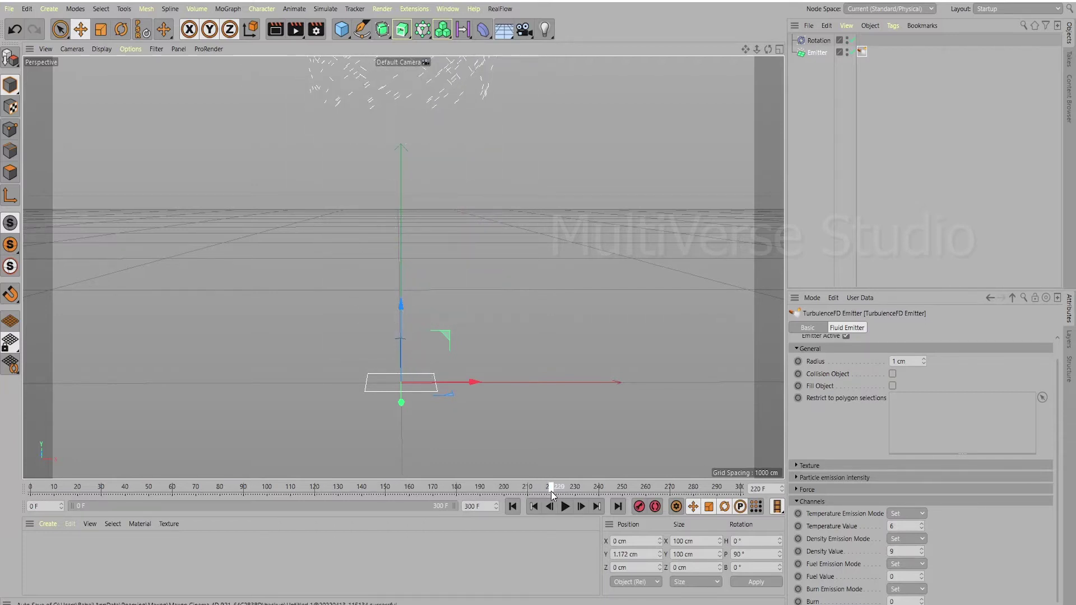
left_click(798, 526, "ctrl")
left_click(797, 551, "ctrl")
- At frame 240, set the tag's temperature and density values to 0 and keyframe both
left_click_drag(550, 491, 598, 492)
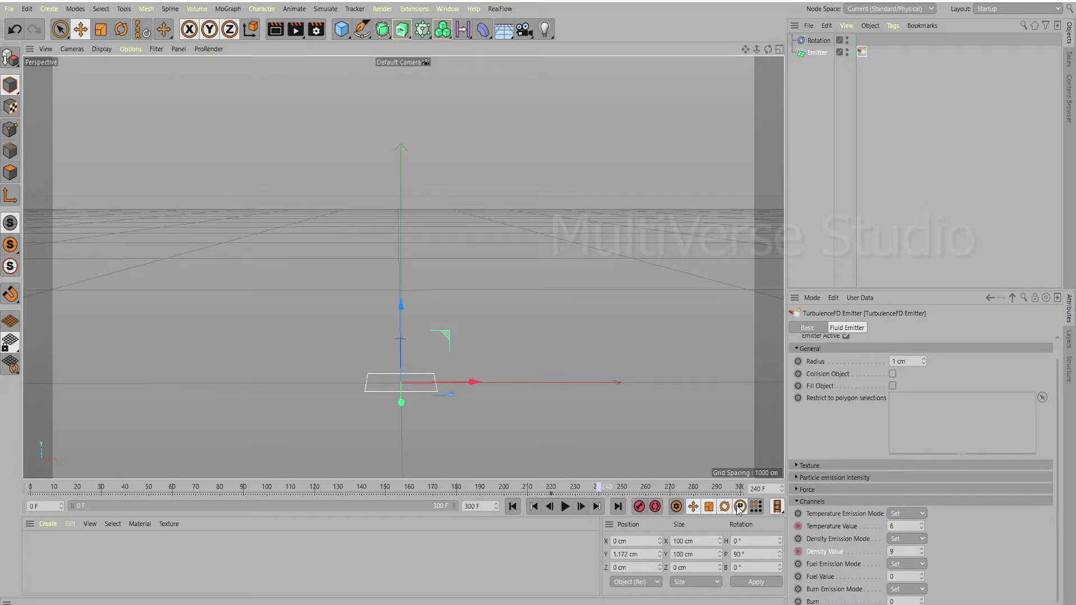
type("0")
left_click(898, 550)
type("0")
left_click(797, 552)
left_click(798, 525)
- Scrub and play the timeline to check the keyframed temperature and density values
left_click_drag(599, 488, 267, 485)
key("F8")
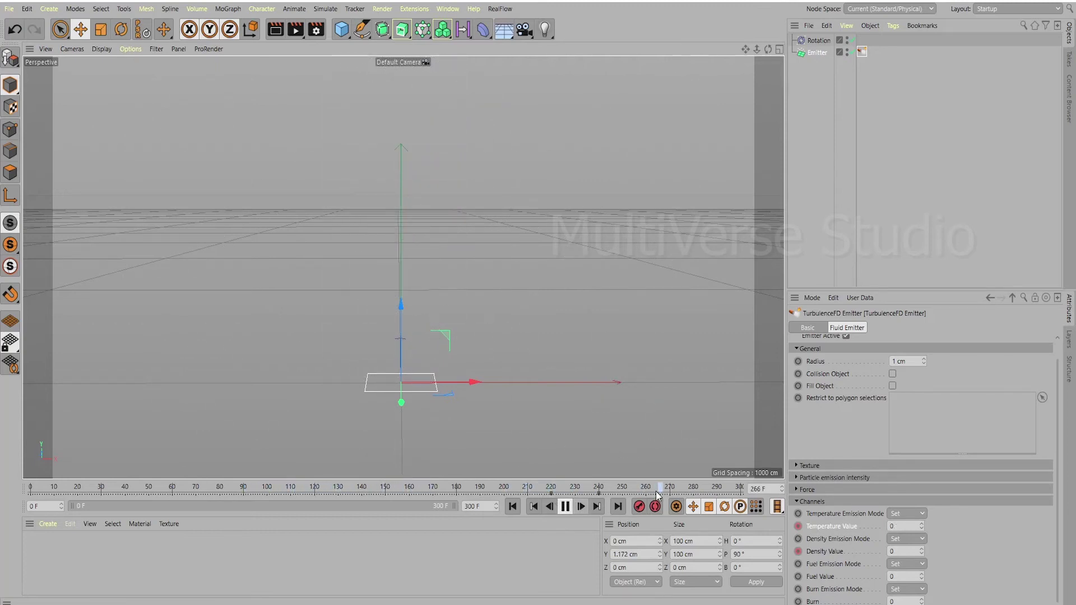
left_click(568, 506)
left_click_drag(417, 488, 465, 477)
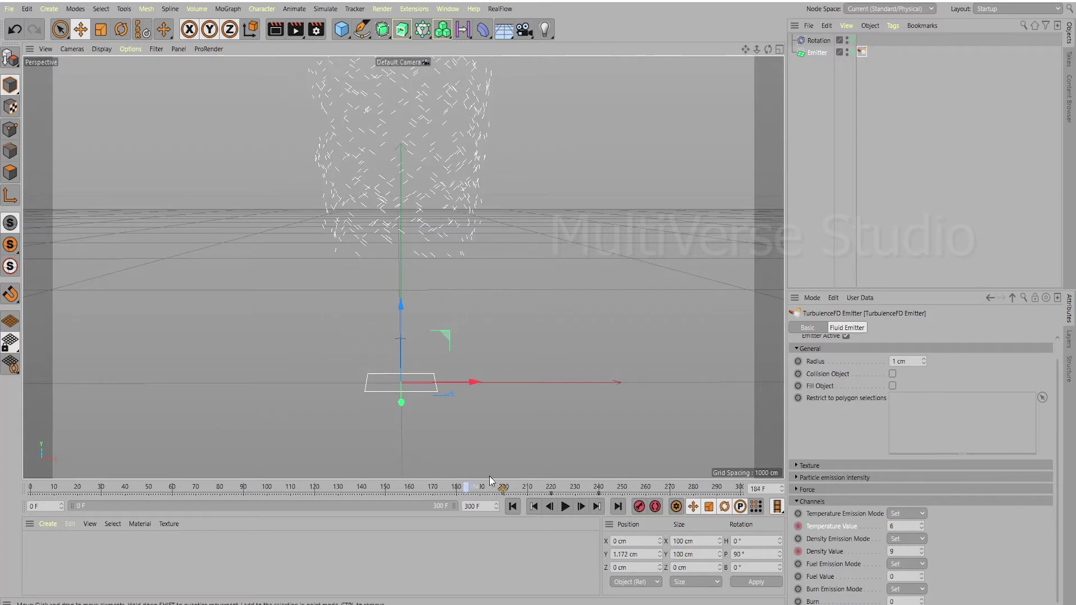
- Set the particle emitter's Stop Emission to frame 240
left_click(815, 66)
left_click(814, 52)
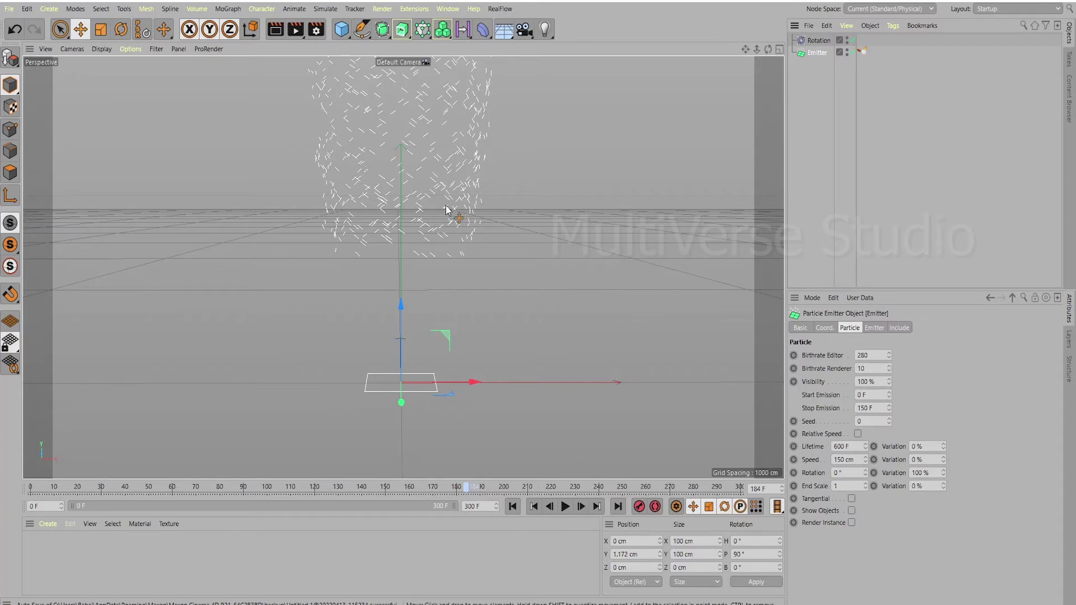
left_click(863, 407)
key("Return")
- Scrub and play the animation from the first frame to check the extended particle emission
left_click(512, 506)
left_click(564, 508)
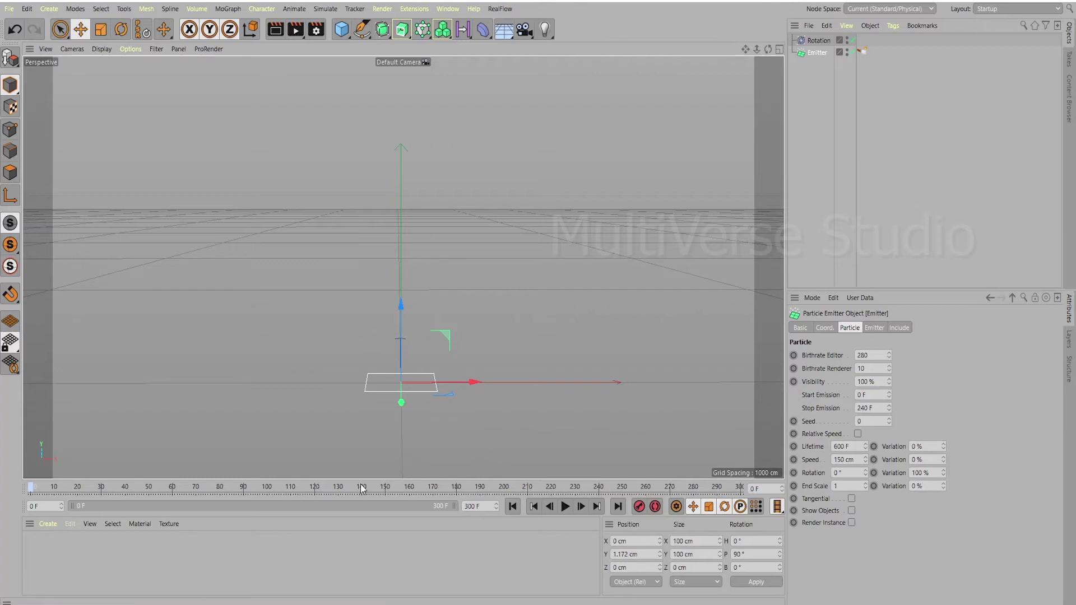
left_click_drag(31, 488, 301, 498)
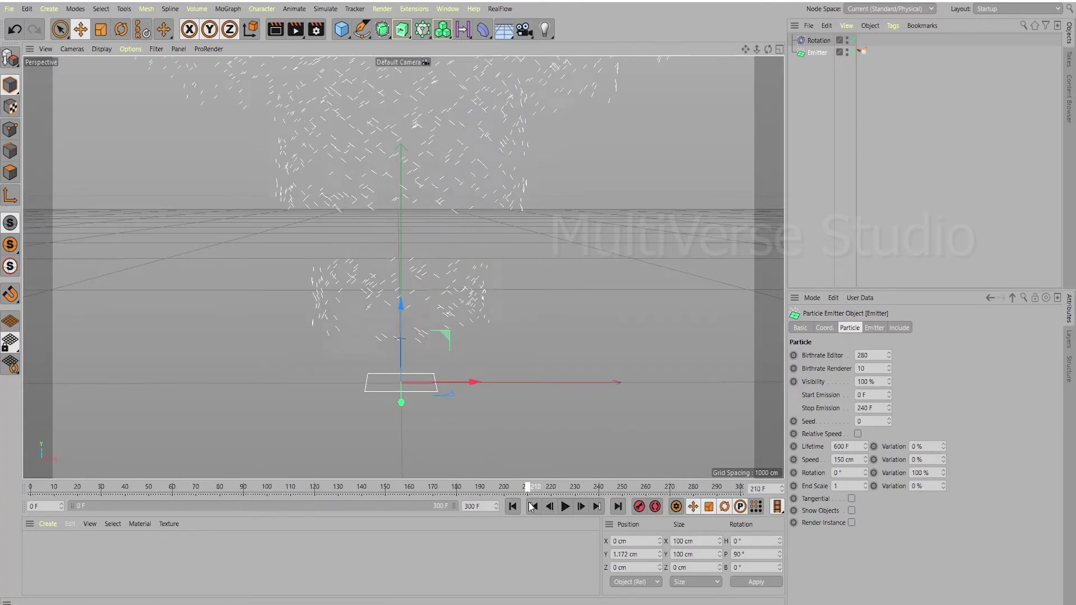
left_click(565, 506)
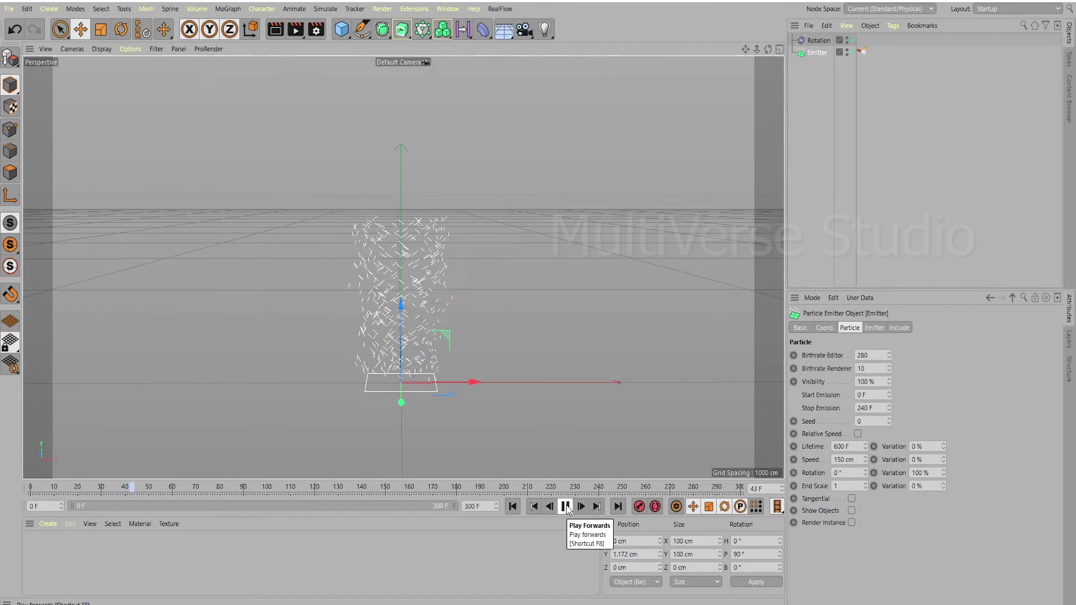
left_click(566, 507)
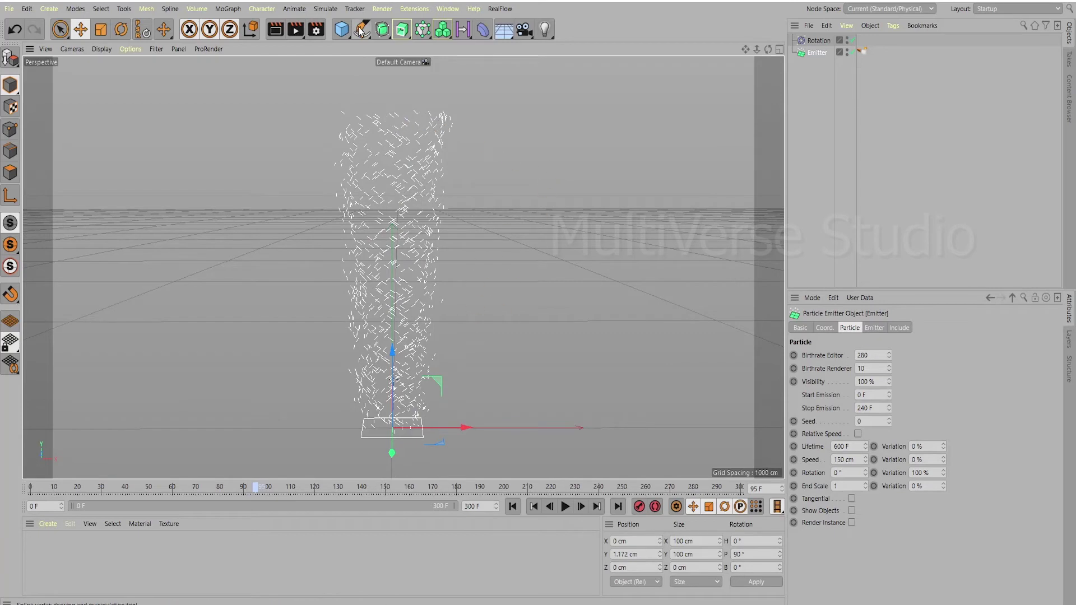
- Add a TurbulenceFD Container to the scene and keep it selected for editing
left_click(414, 10)
mouse_move(462, 216)
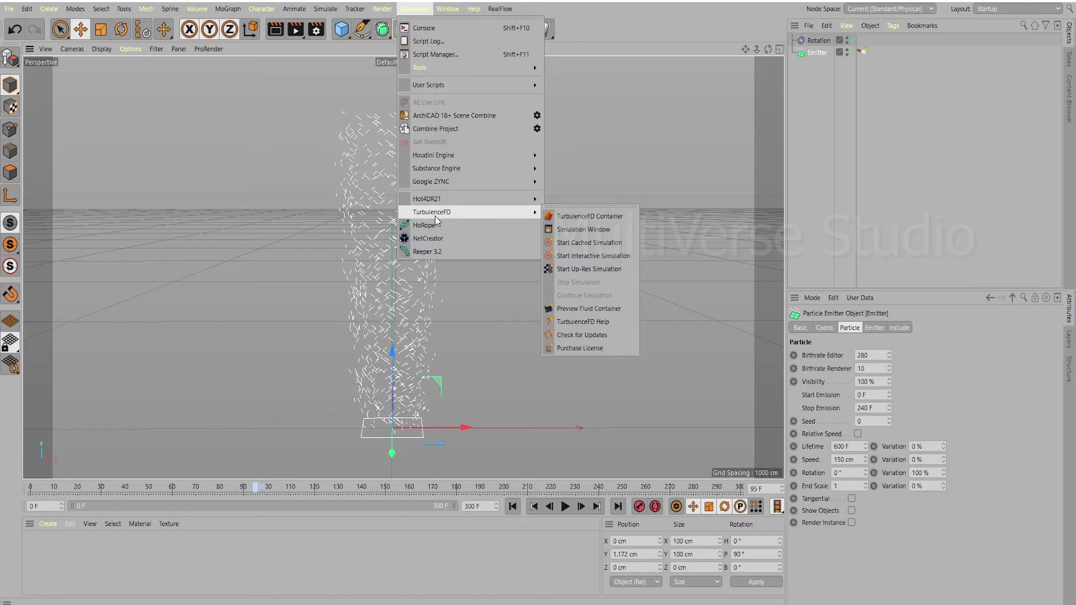
left_click(567, 220)
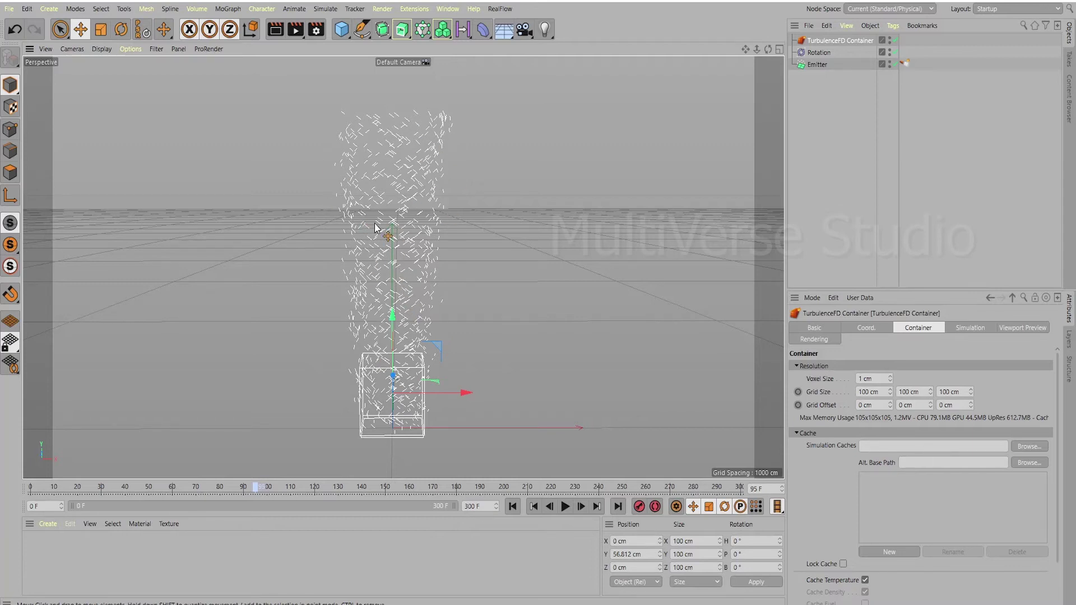
left_click(395, 404)
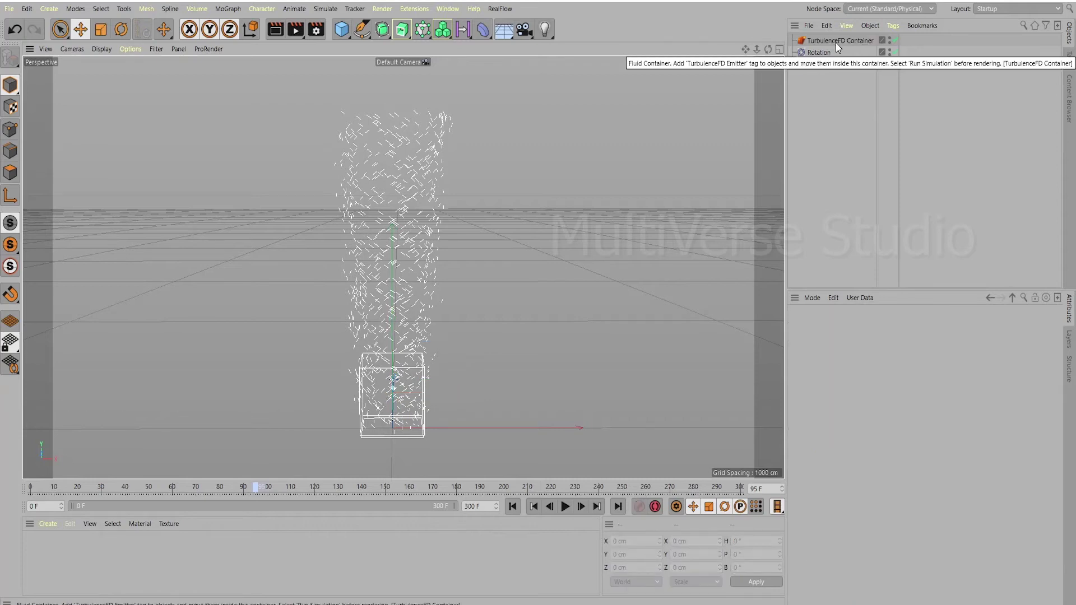
left_click(837, 43)
- Set the container's voxel size to 4 cm and grid size to 300 x 600 x 300 cm, and raise it to about Y 306 cm
left_click(798, 378)
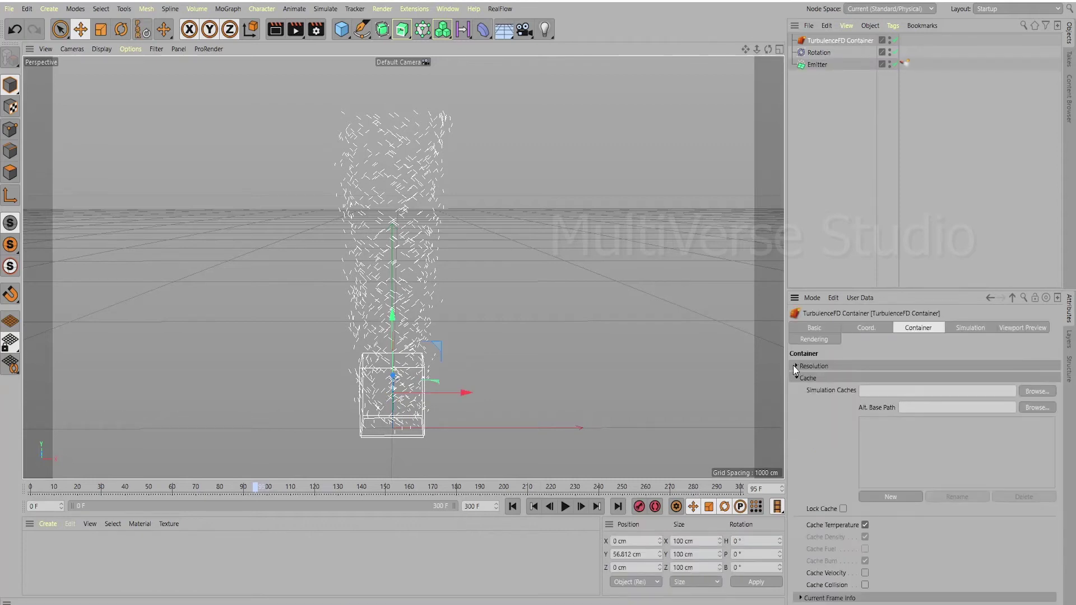
left_click(797, 366)
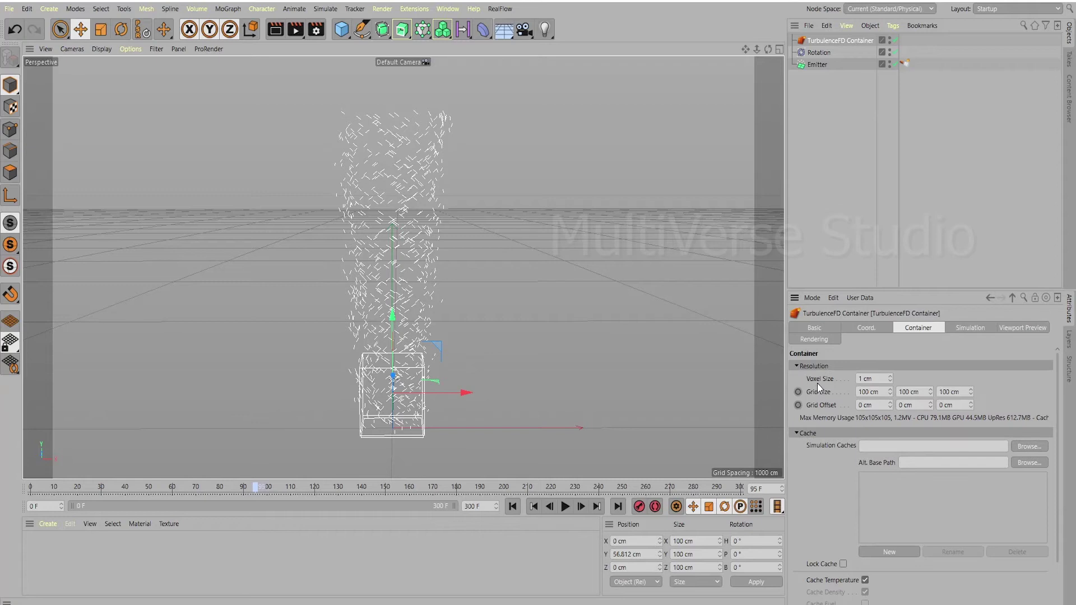
left_click_drag(862, 377, 851, 389)
type("4")
left_click(863, 392)
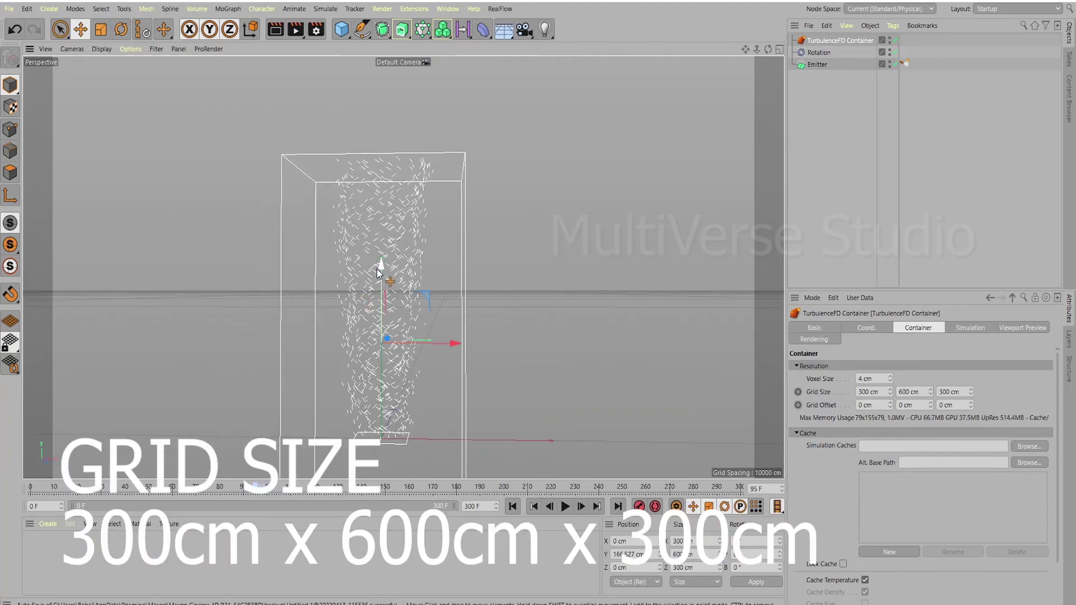
left_click_drag(377, 272, 379, 185)
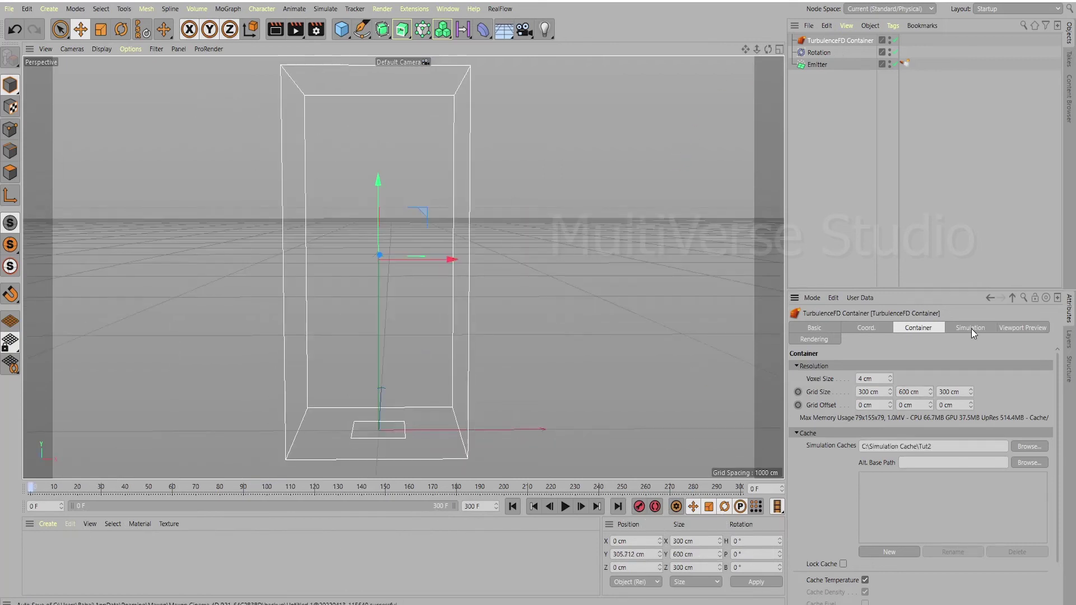
- Examine the container's simulation settings for temperature buoyancy direction and density gravity direction
left_click(971, 329)
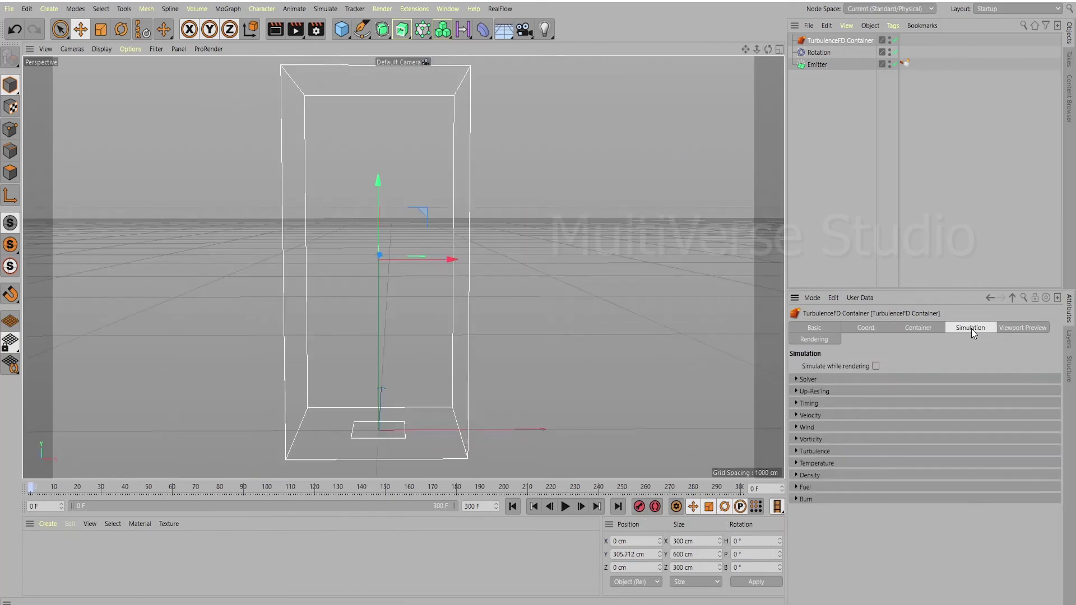
left_click(796, 463)
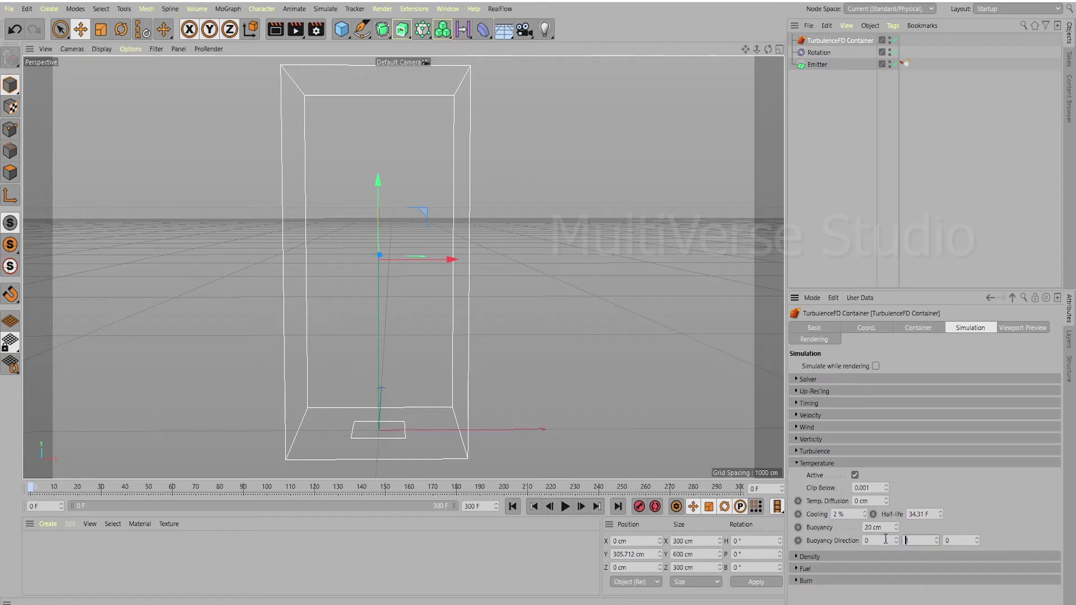
left_click(796, 463)
left_click(795, 476)
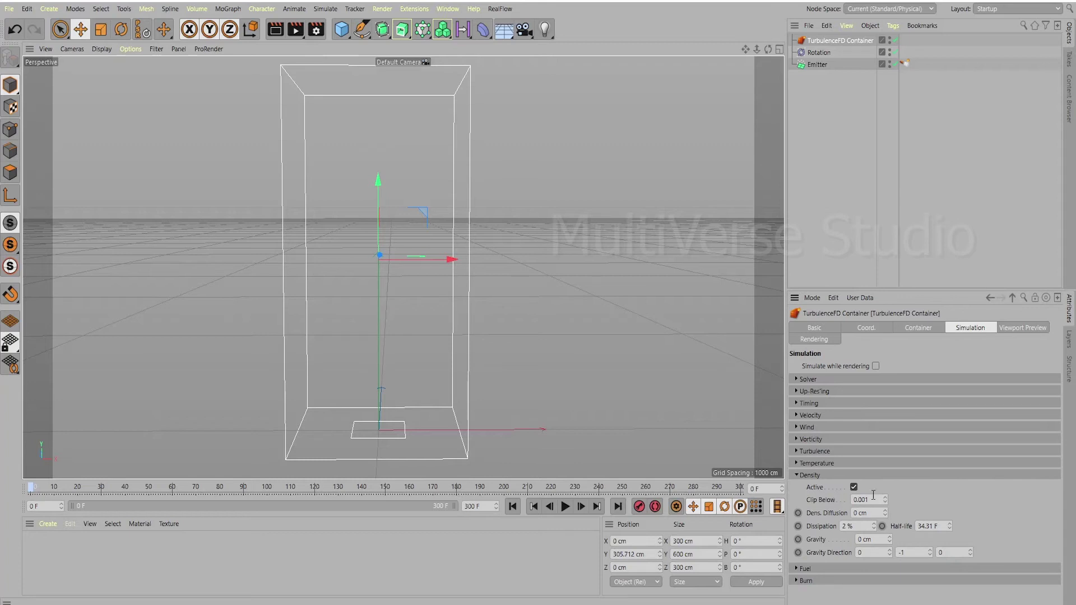
double_click(926, 552)
left_click(806, 475)
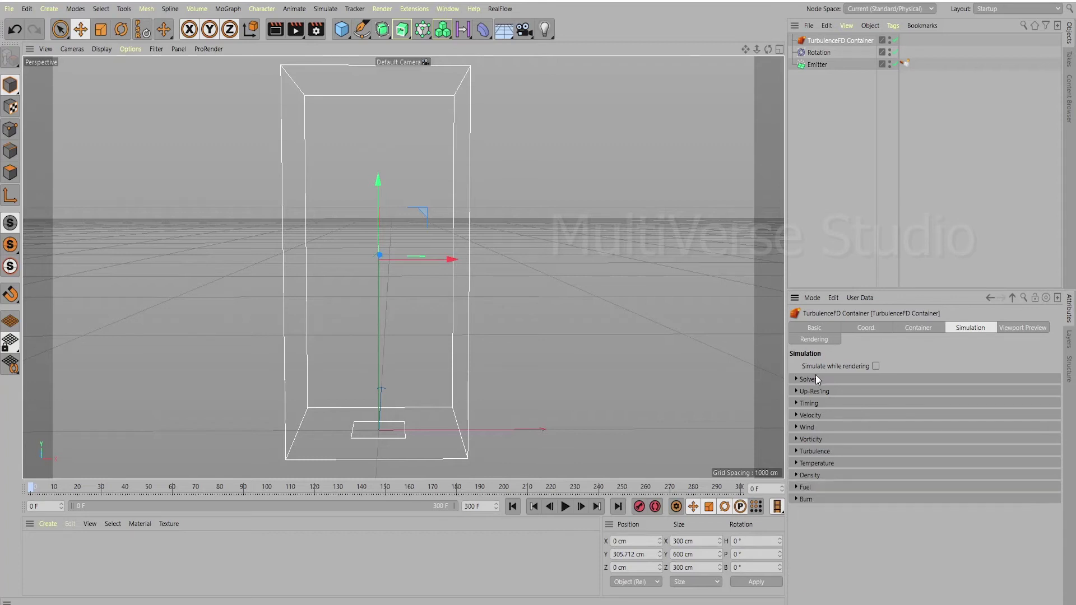
- Set the mapping channel of the container's Smoke Shader to Temperature
left_click(818, 340)
left_click(796, 378)
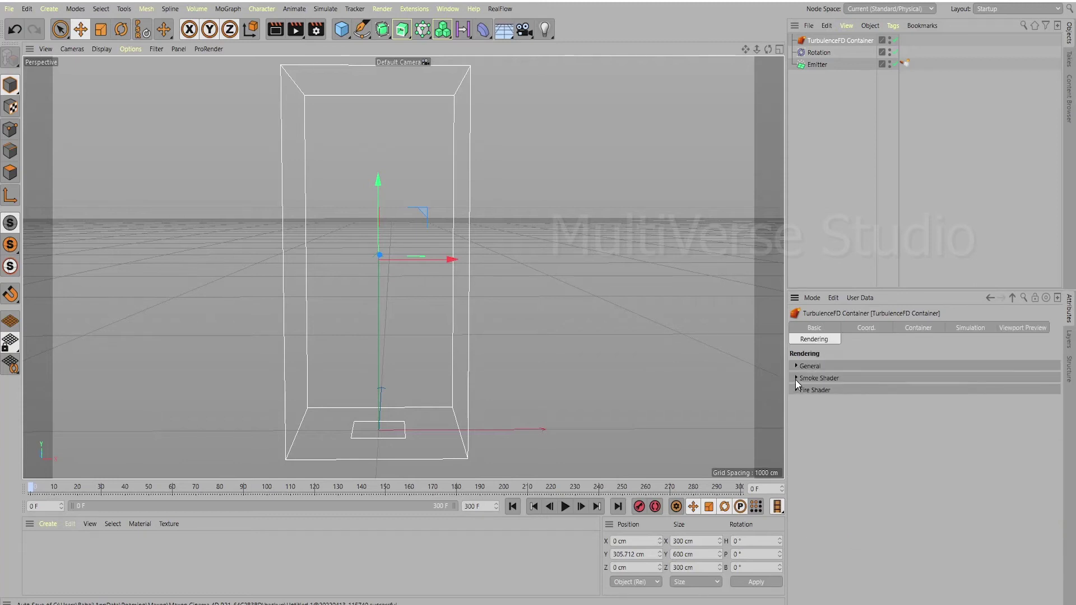
left_click(796, 379)
left_click(802, 391)
left_click(802, 392)
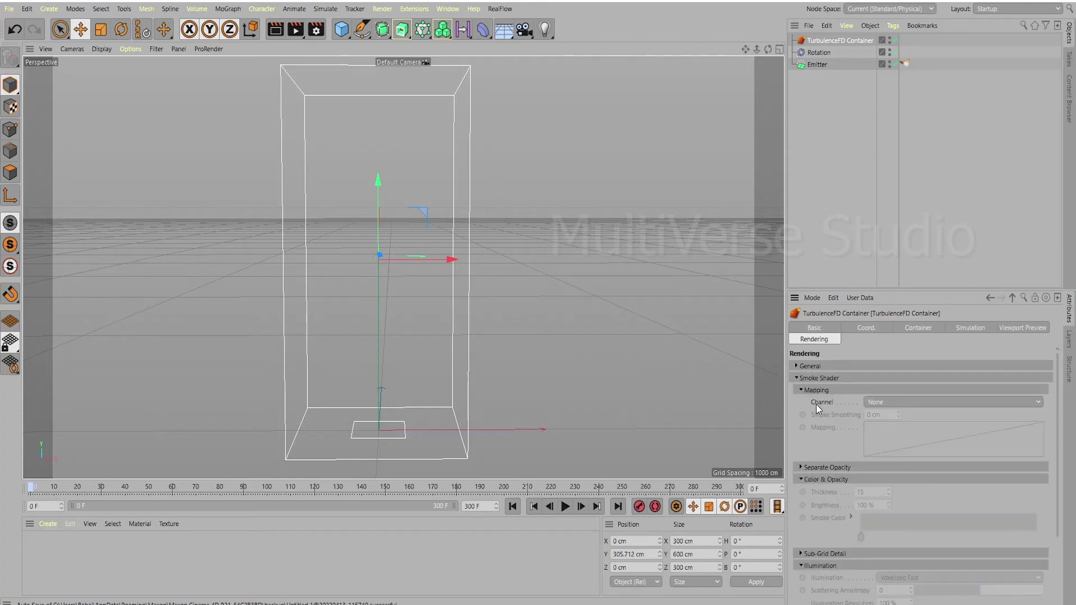
left_click(906, 403)
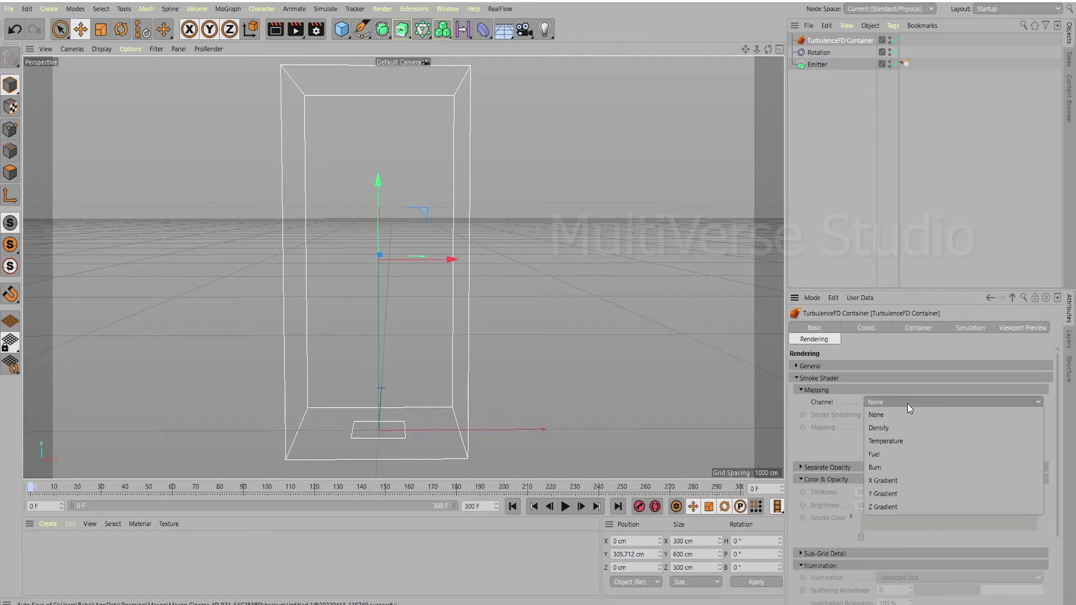
left_click(890, 440)
left_click(795, 378)
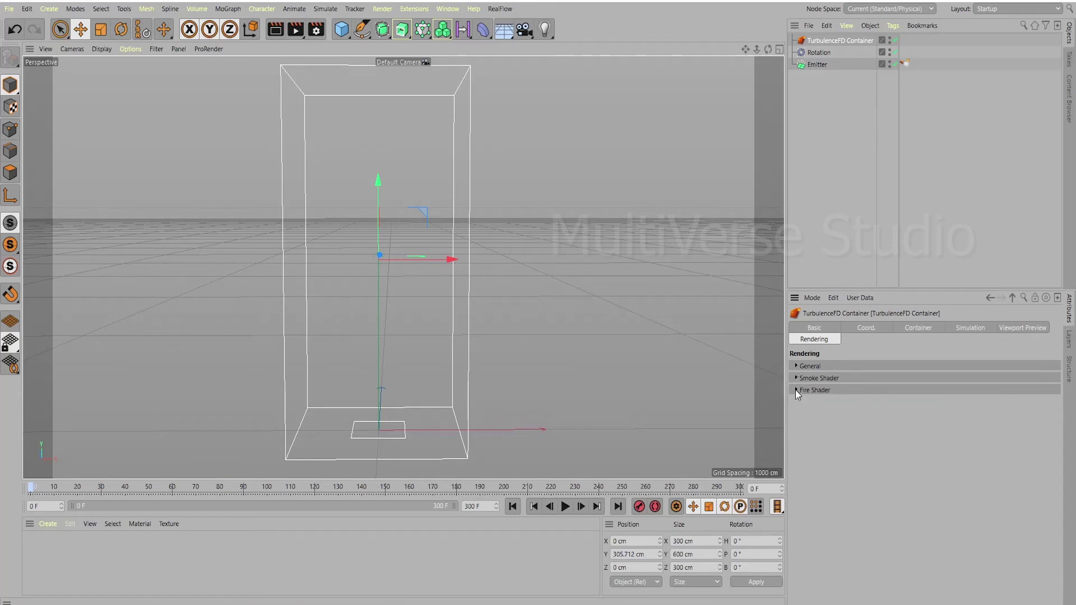
- Set the mapping channel of the container's Fire Shader to Density
left_click(796, 390)
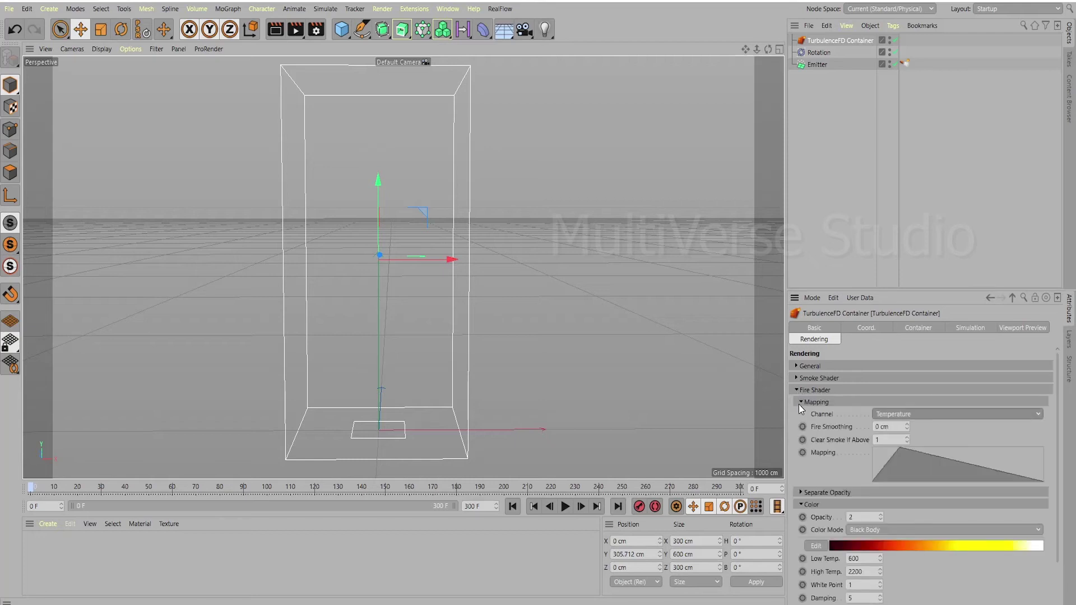
left_click(944, 417)
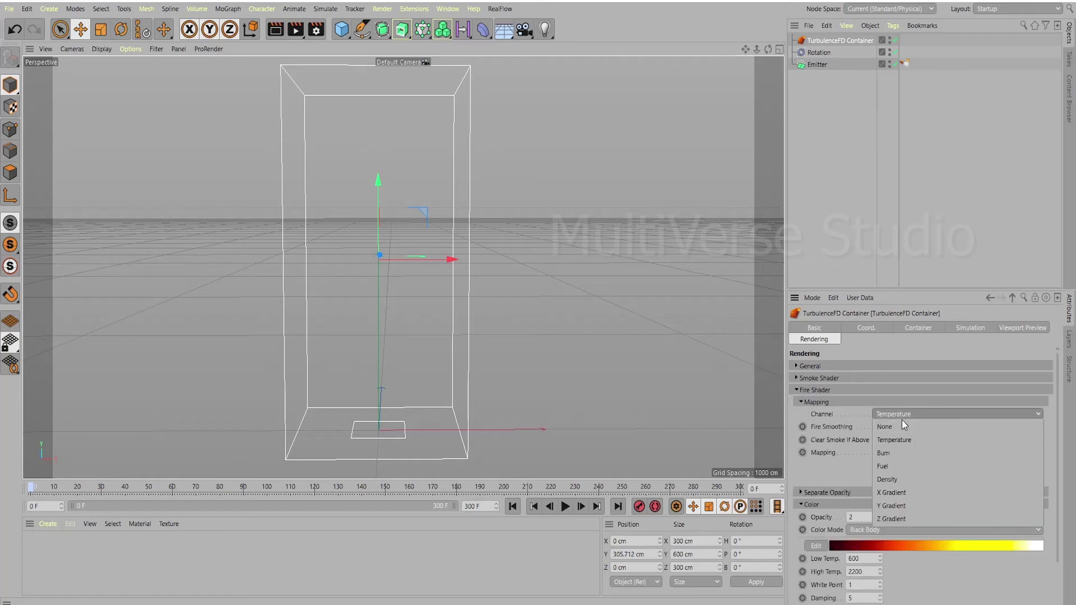
left_click(898, 478)
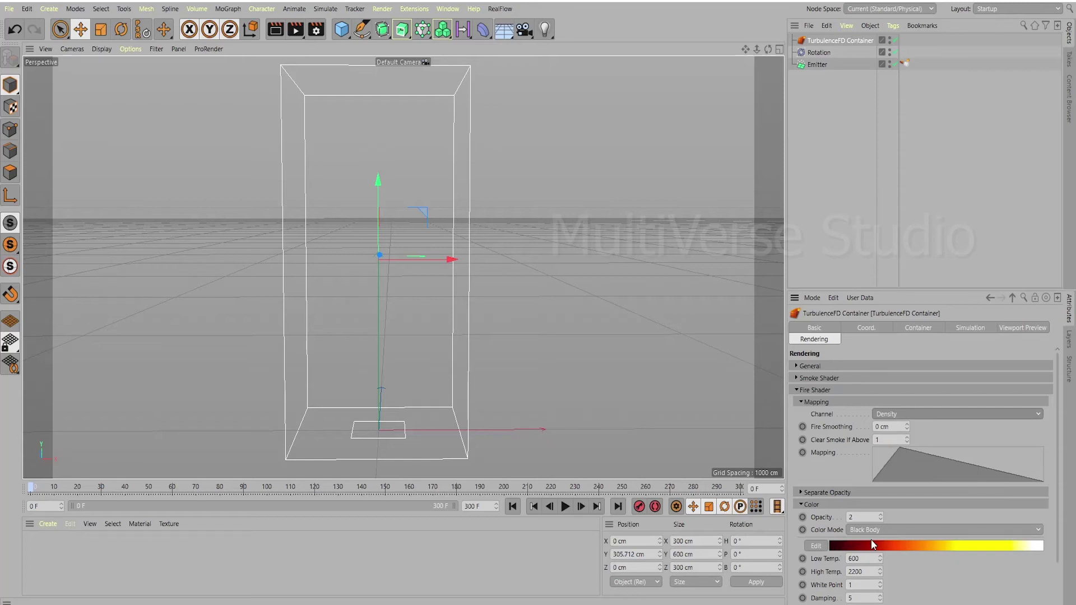
- Switch the Fire Shader's colour to an editable manual gradient and load the Flame 1 preset into it
left_click(817, 545)
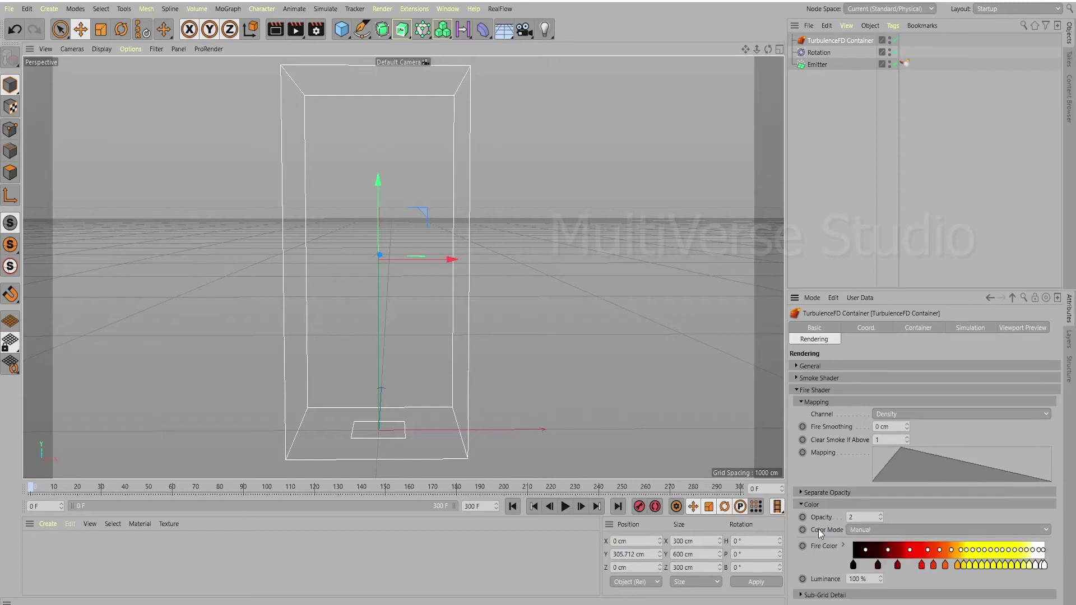
left_click(843, 547)
scroll(822, 527, "down", 5)
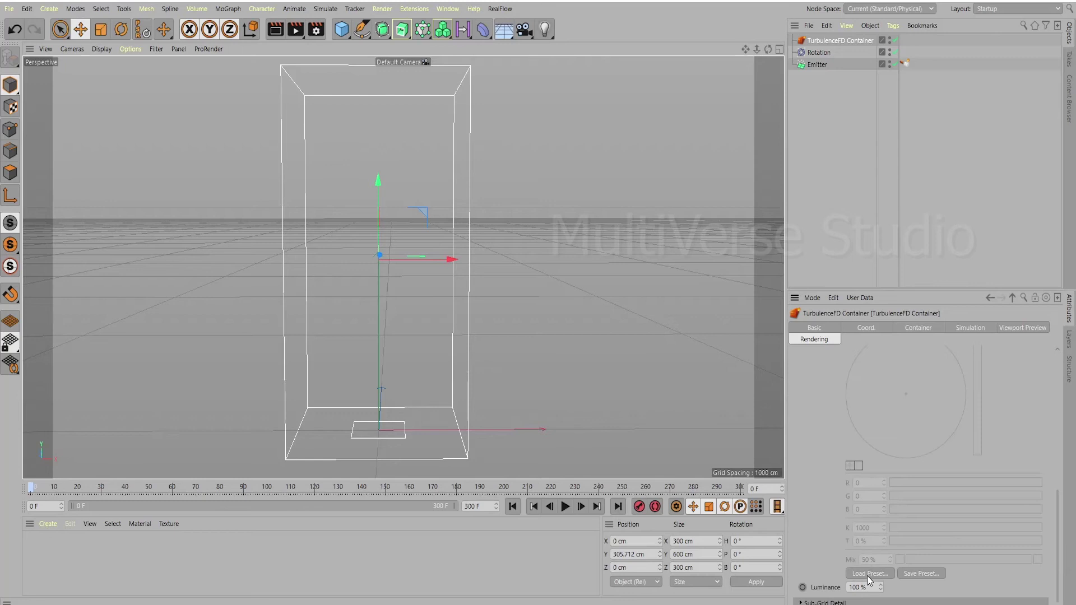
left_click(867, 574)
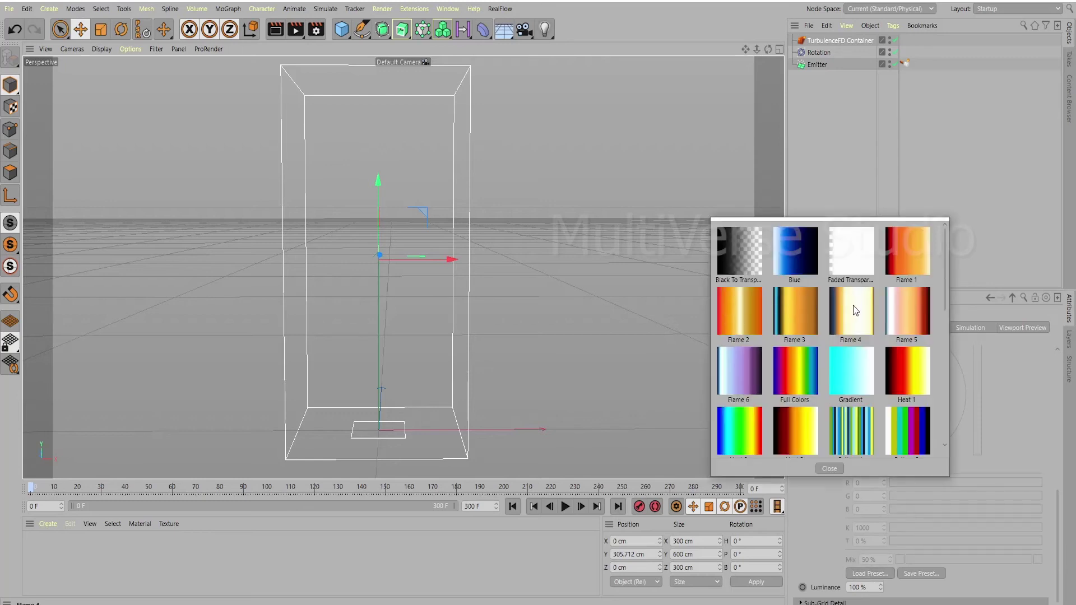
double_click(910, 260)
scroll(839, 461, "up", 5)
left_click(800, 403)
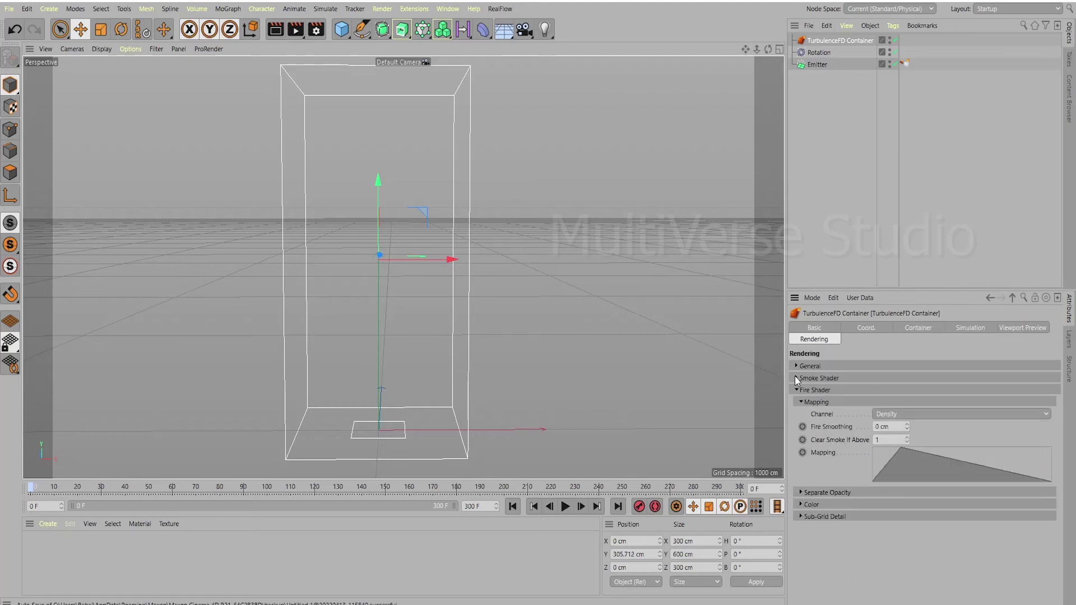
- Load the Black To Transparent gradient preset into the Smoke Shader's smoke colour
left_click(795, 378)
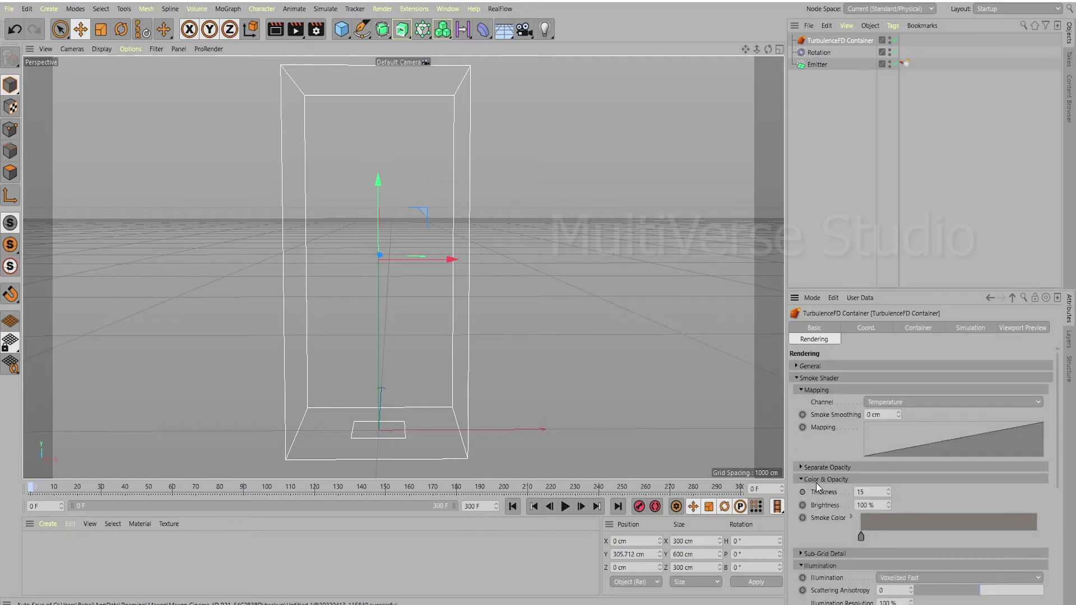
left_click(850, 517)
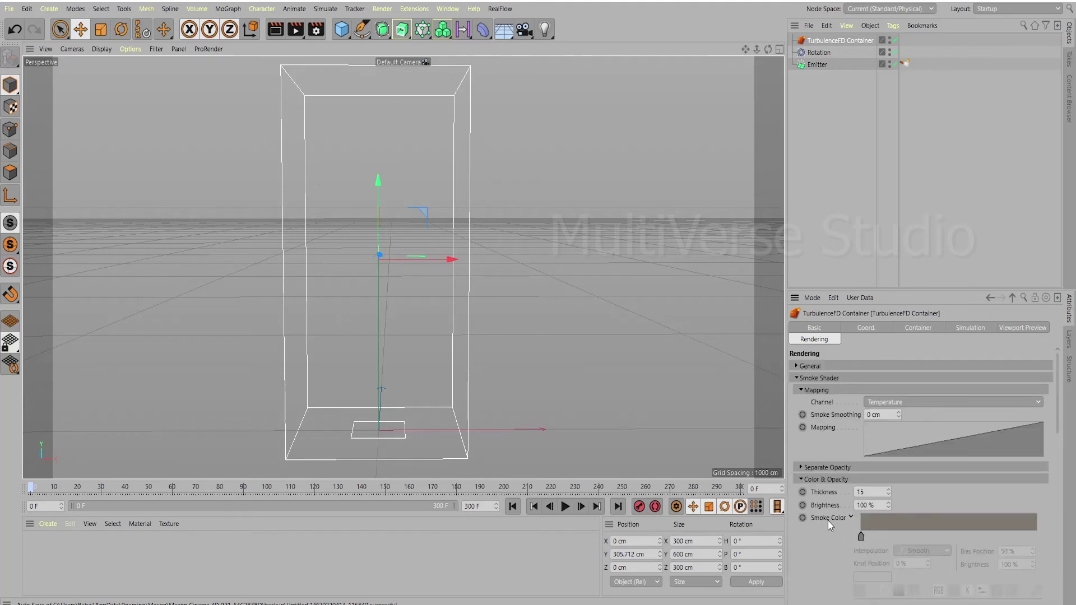
scroll(872, 432, "down", 5)
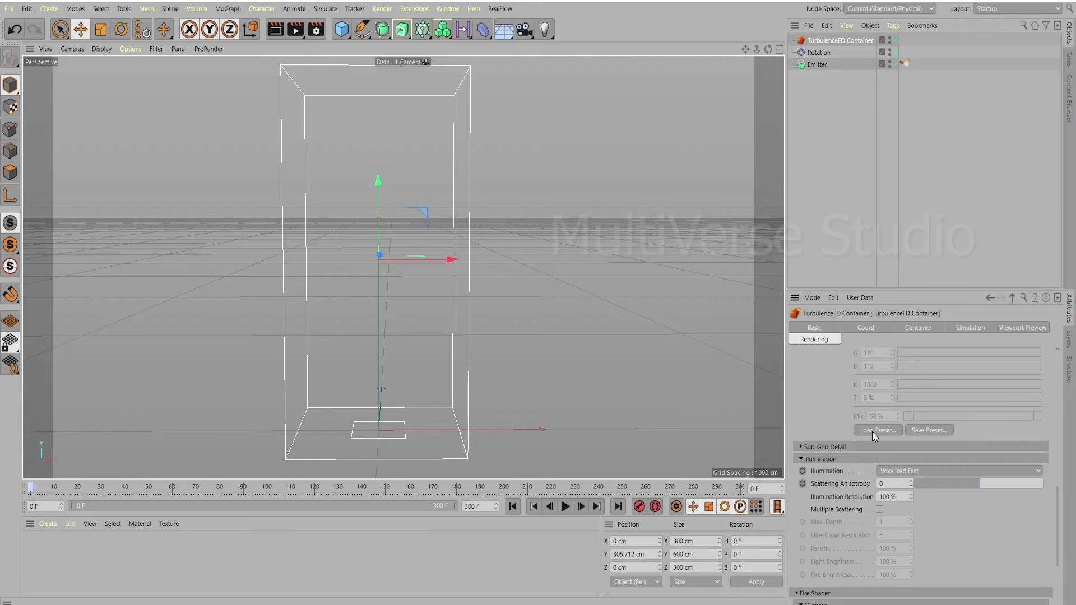
left_click(872, 430)
left_click(744, 261)
scroll(836, 492, "up", 5)
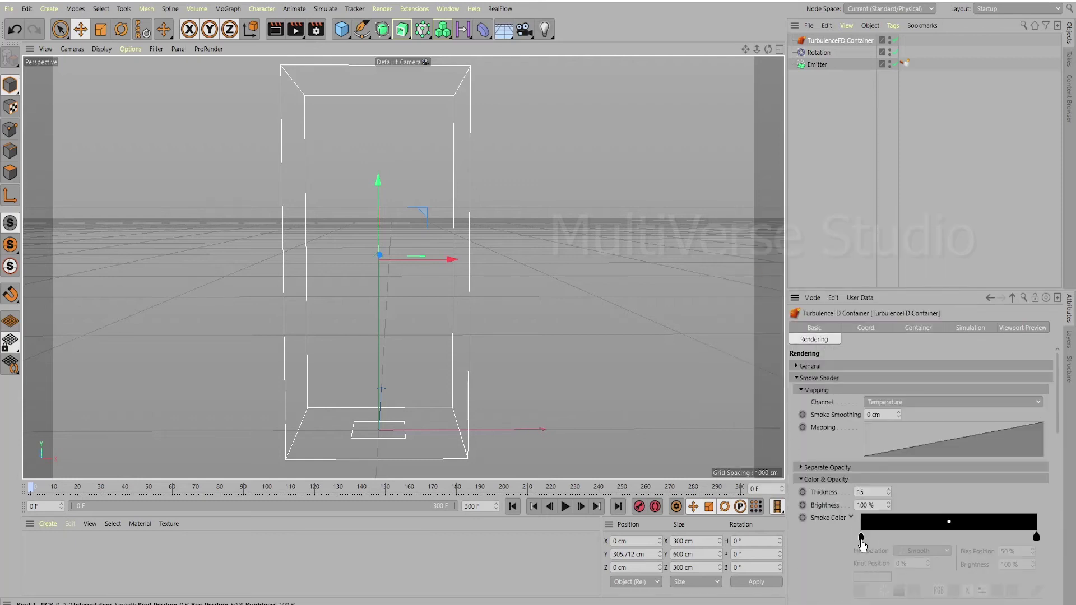
- Recolour both end knots of the smoke colour gradient to light grey
double_click(856, 537)
left_click_drag(894, 390, 894, 399)
left_click(860, 603)
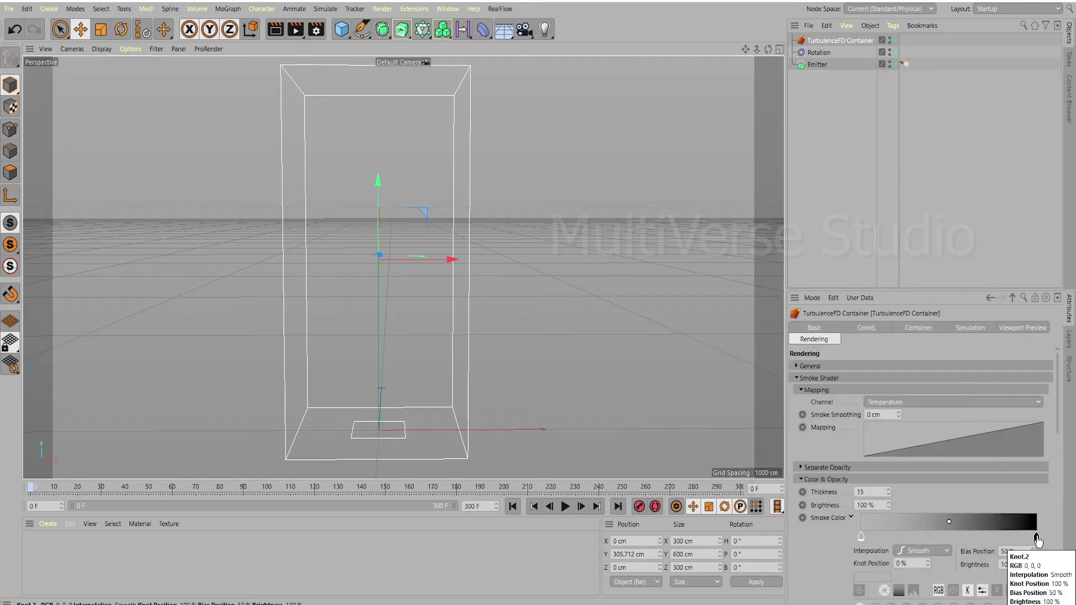
double_click(1035, 537)
mouse_move(892, 401)
left_mouse_down()
mouse_move(894, 386)
mouse_move(899, 421)
mouse_move(892, 404)
left_mouse_up()
key("Return")
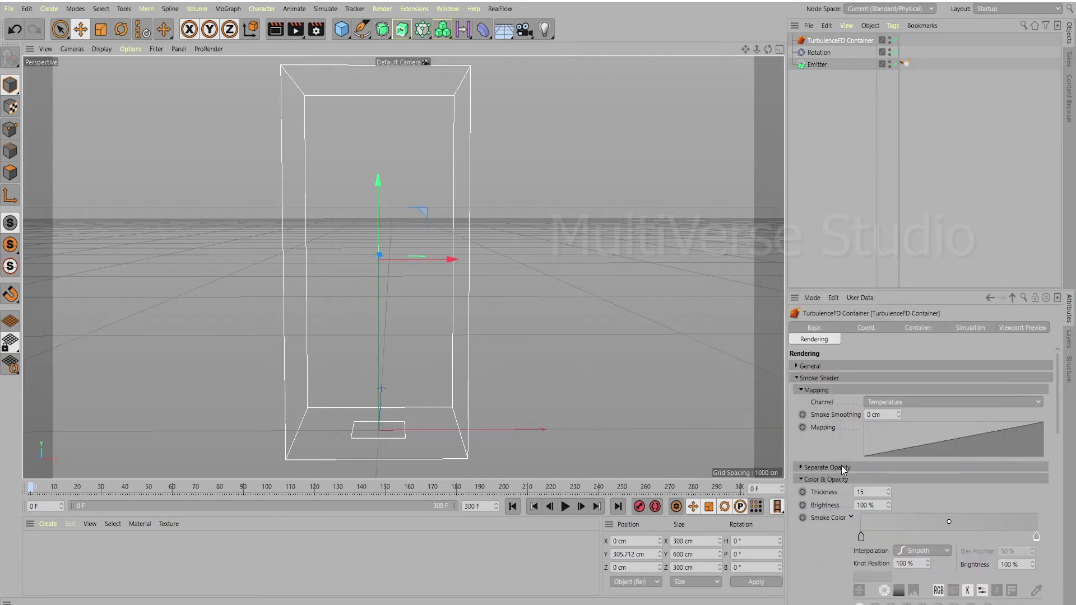
- Open the TurbulenceFD simulation window and start simulating the container
left_click(417, 10)
mouse_move(440, 214)
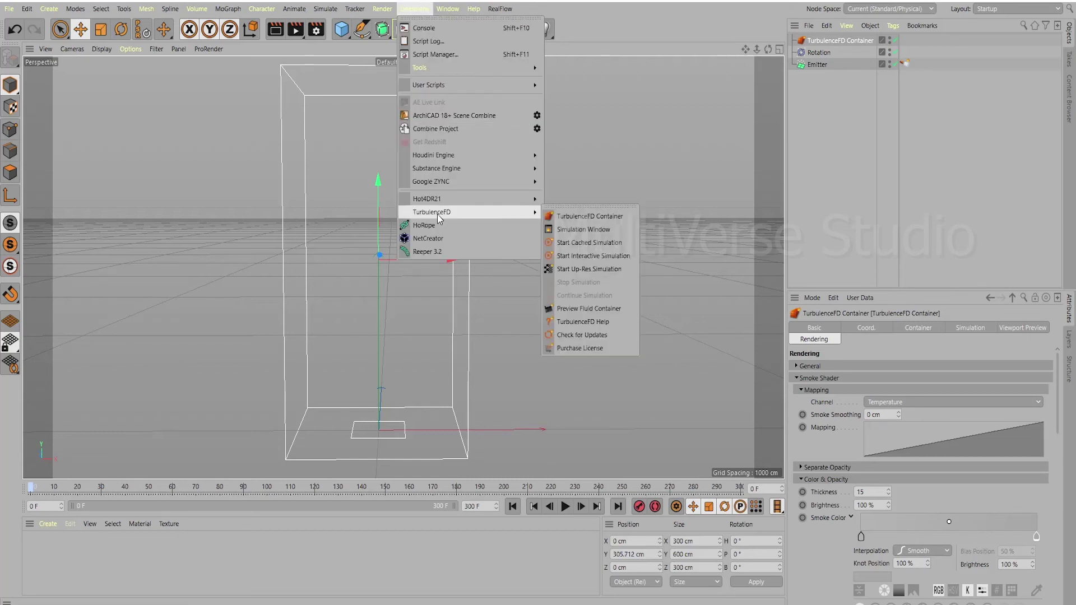
left_click(575, 231)
left_click(573, 264)
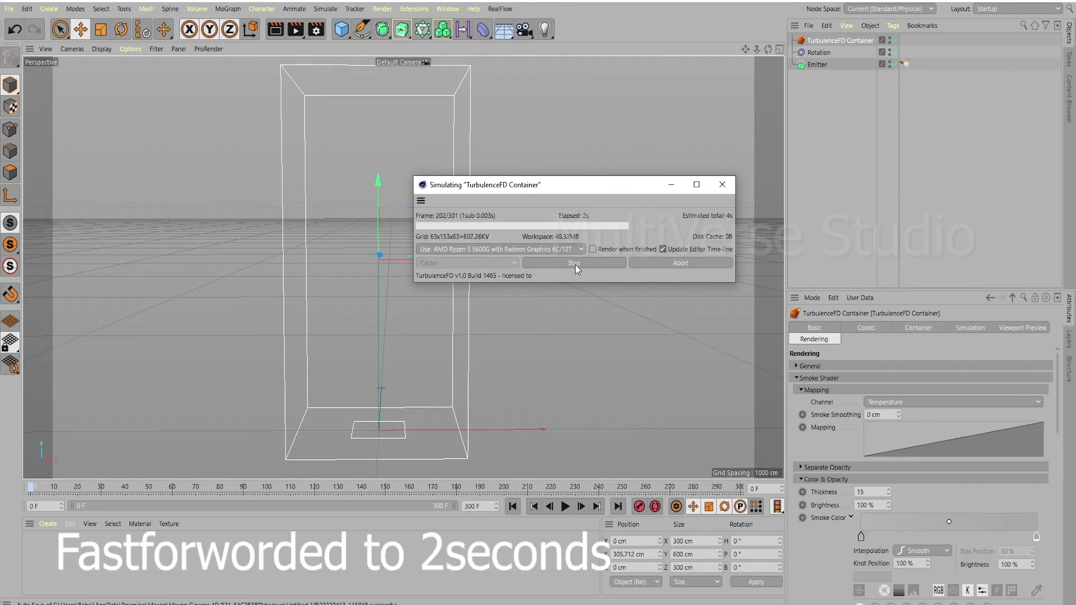
- Put the simulation window away and play the simulated container's animation from the first frame, pausing around frame 222
left_click(671, 184)
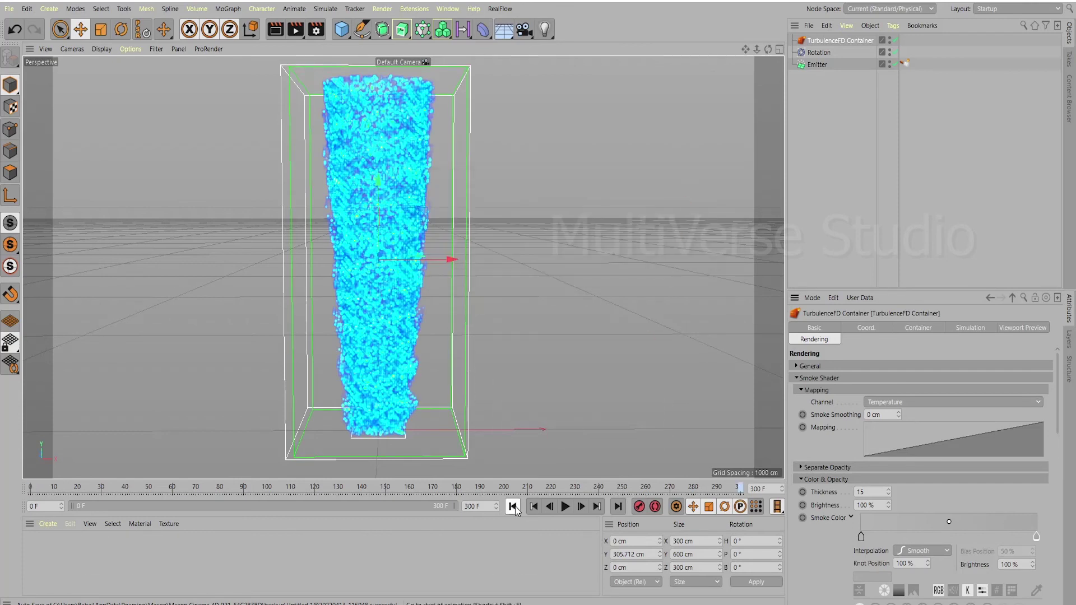
left_click(512, 506)
left_click(565, 506)
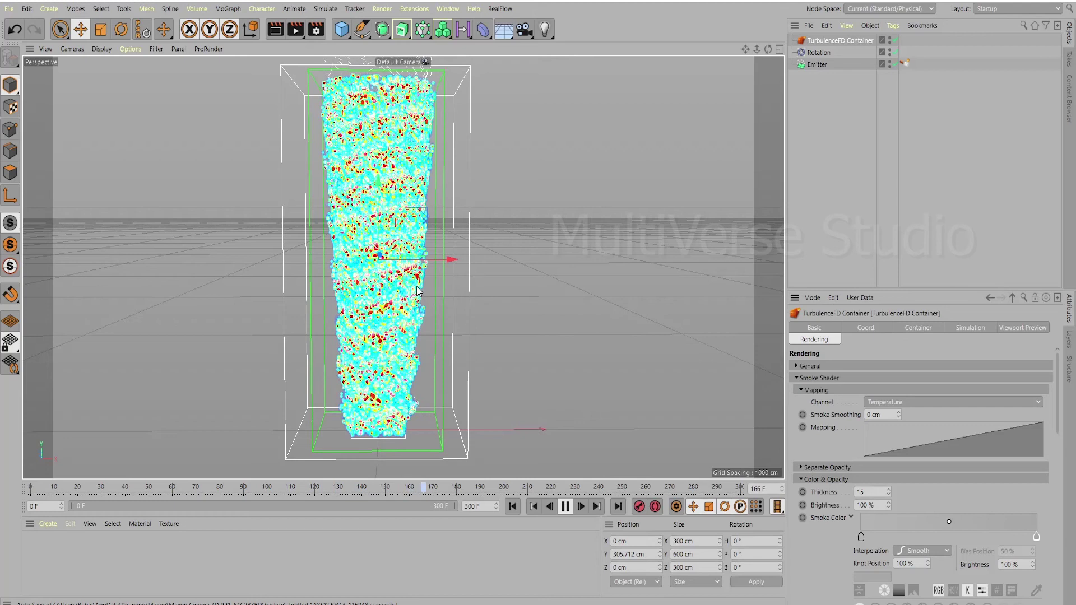
left_click(569, 511)
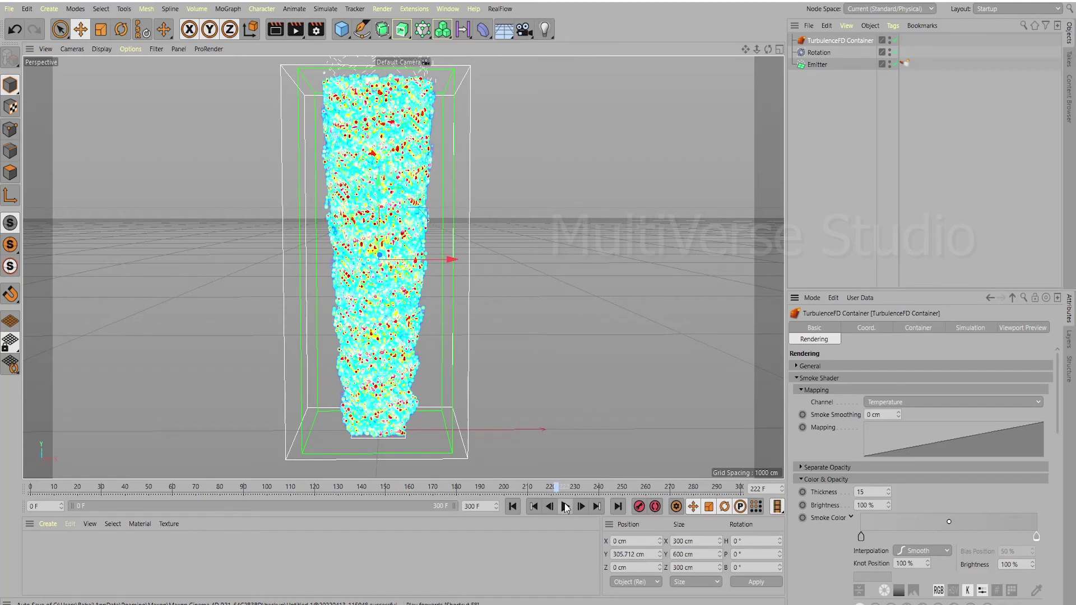
- Show the emitter's TurbulenceFD Emitter tag settings, play the simulation to about frame 183 and inspect the tornado from a lower angle
left_click(904, 63)
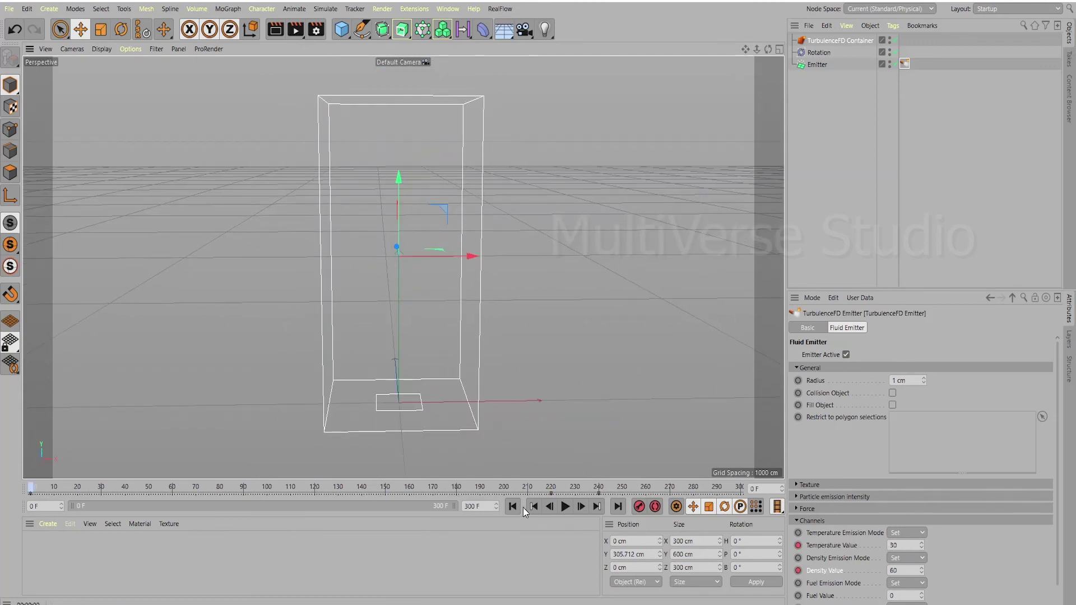
left_click(565, 507)
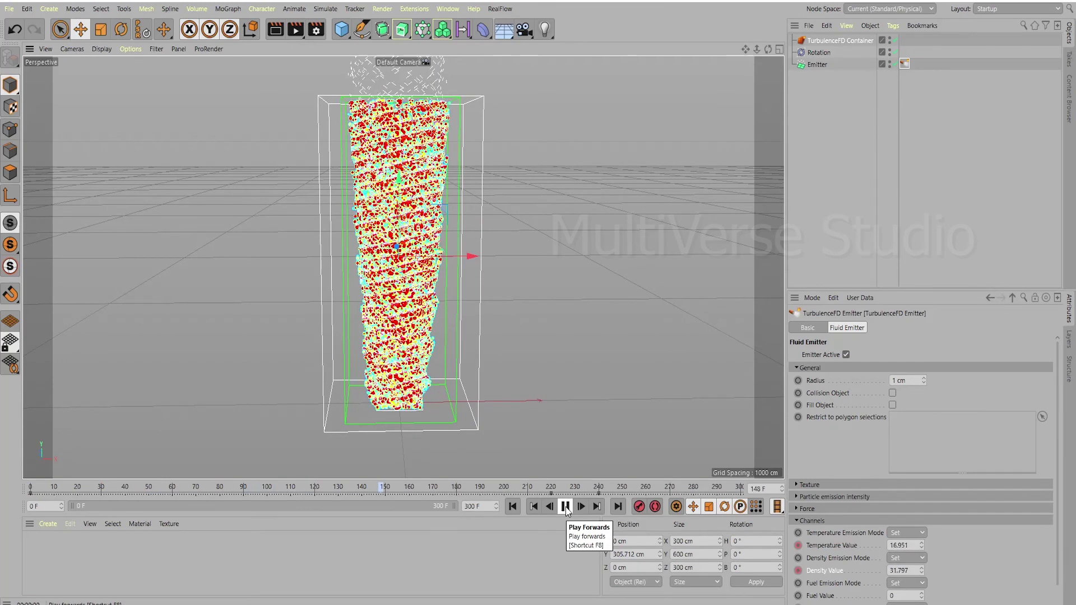
left_click(564, 507)
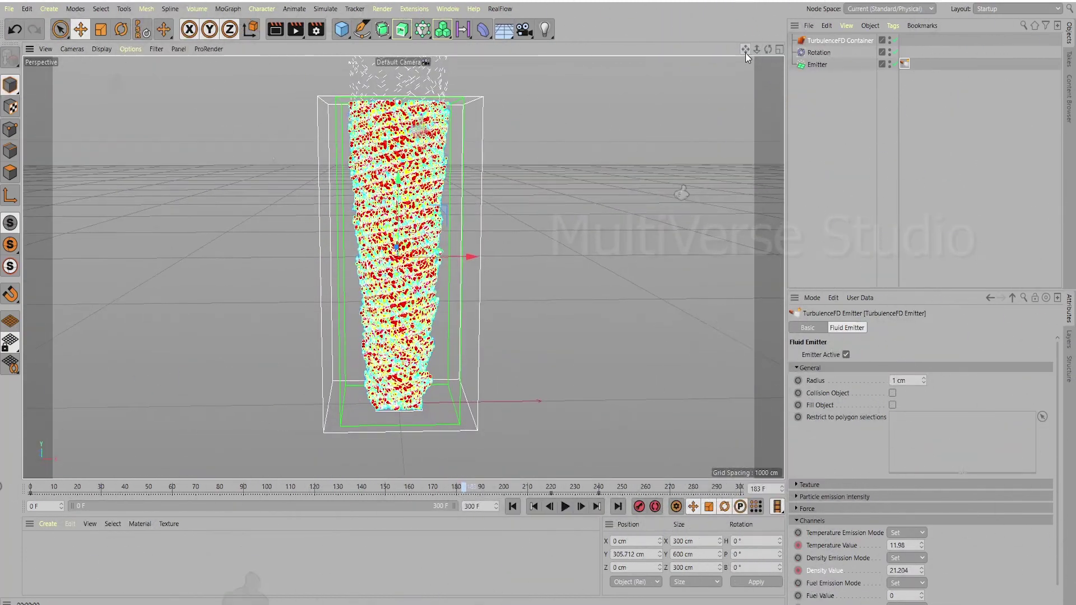
left_click_drag(768, 50, 752, 90)
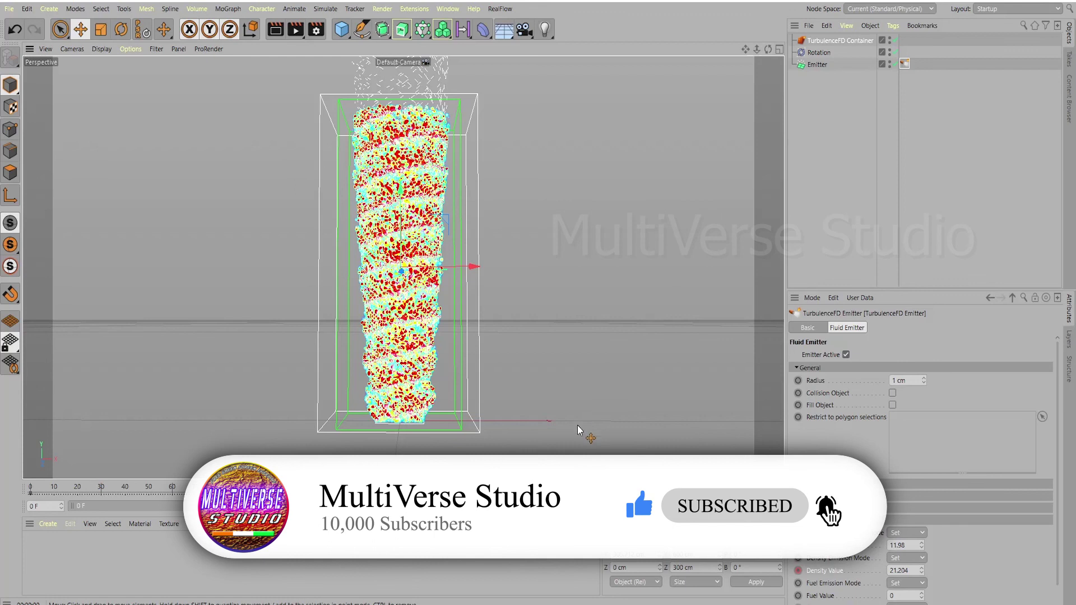